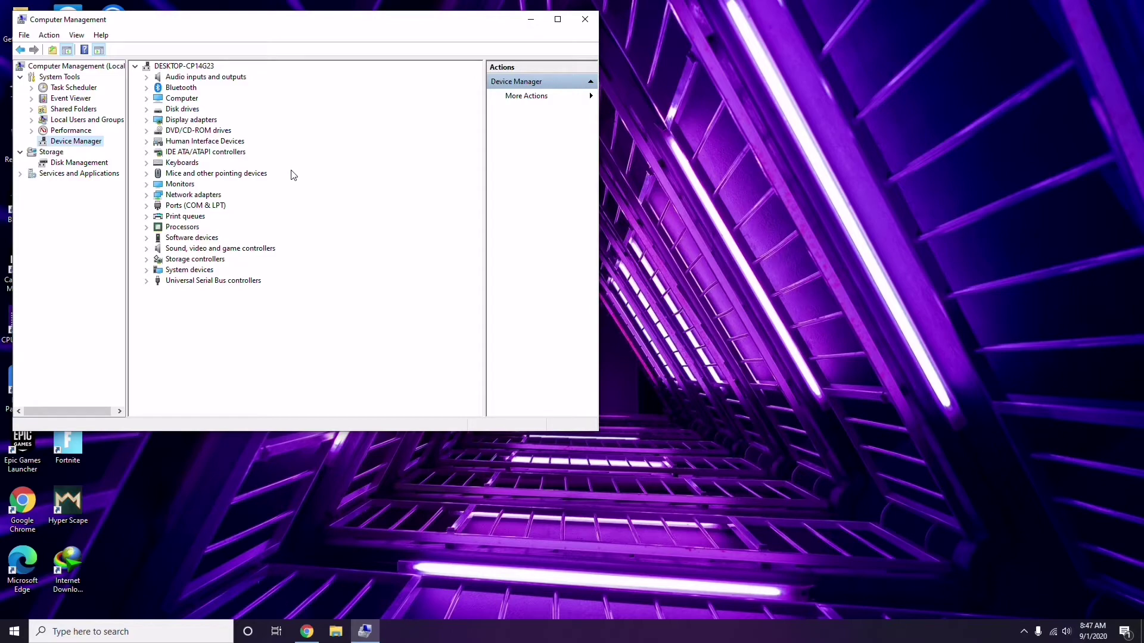
# - Close Computer Management and switch to AMD Radeon Software
pyautogui.click(585, 20)
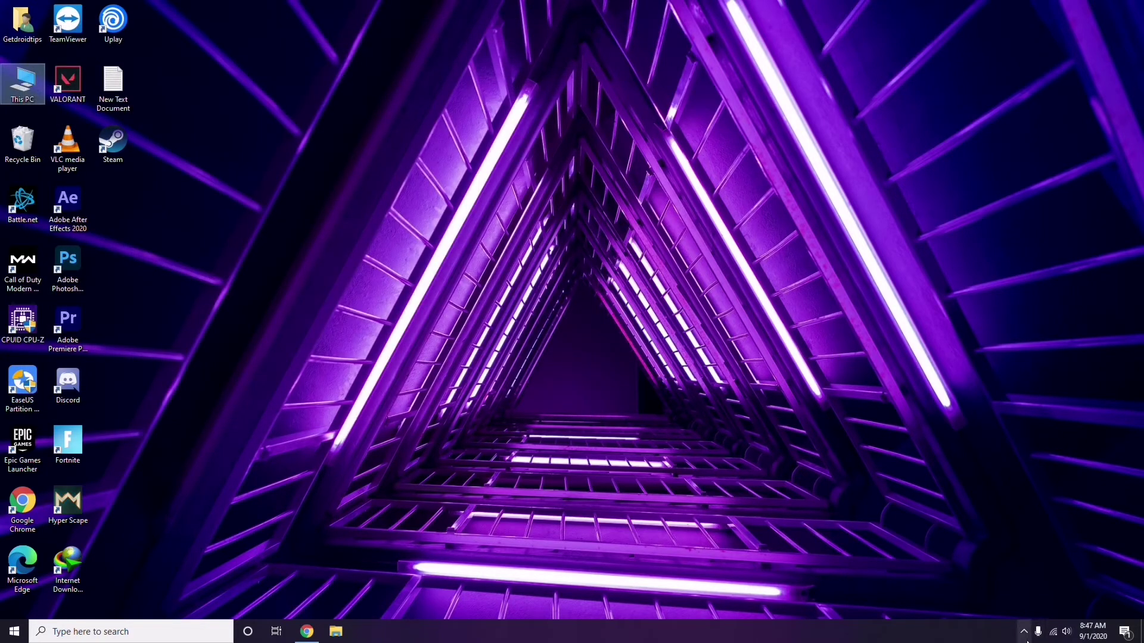
pyautogui.click(1025, 642)
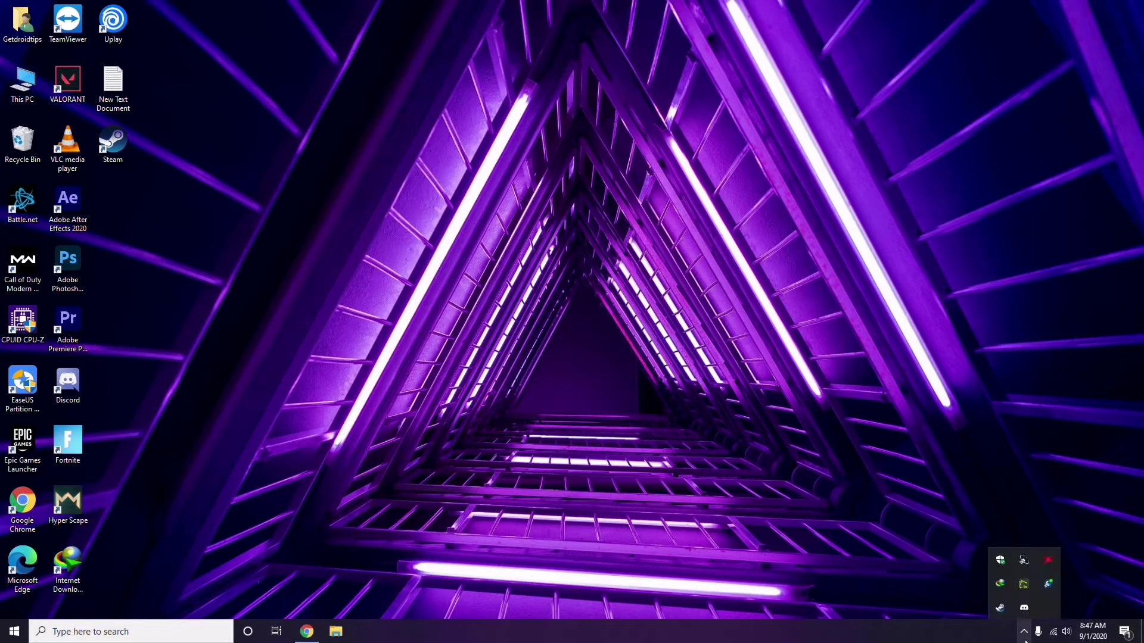
pyautogui.click(1047, 561)
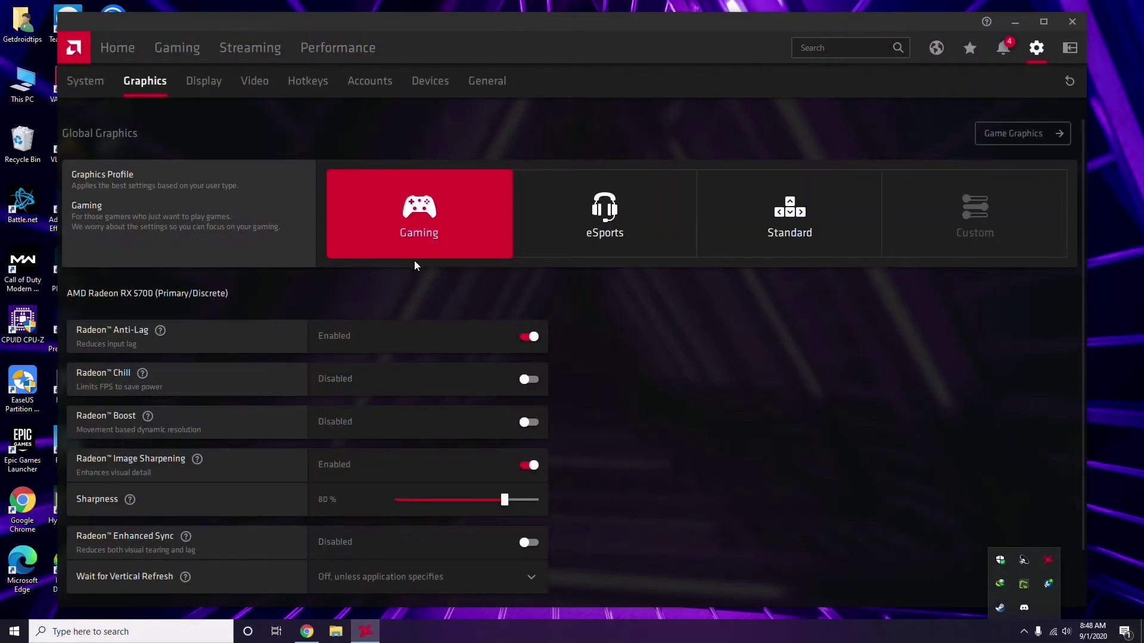
# - Check the installed and available graphics driver versions in the system and home overviews, and close Radeon Software
pyautogui.click(99, 84)
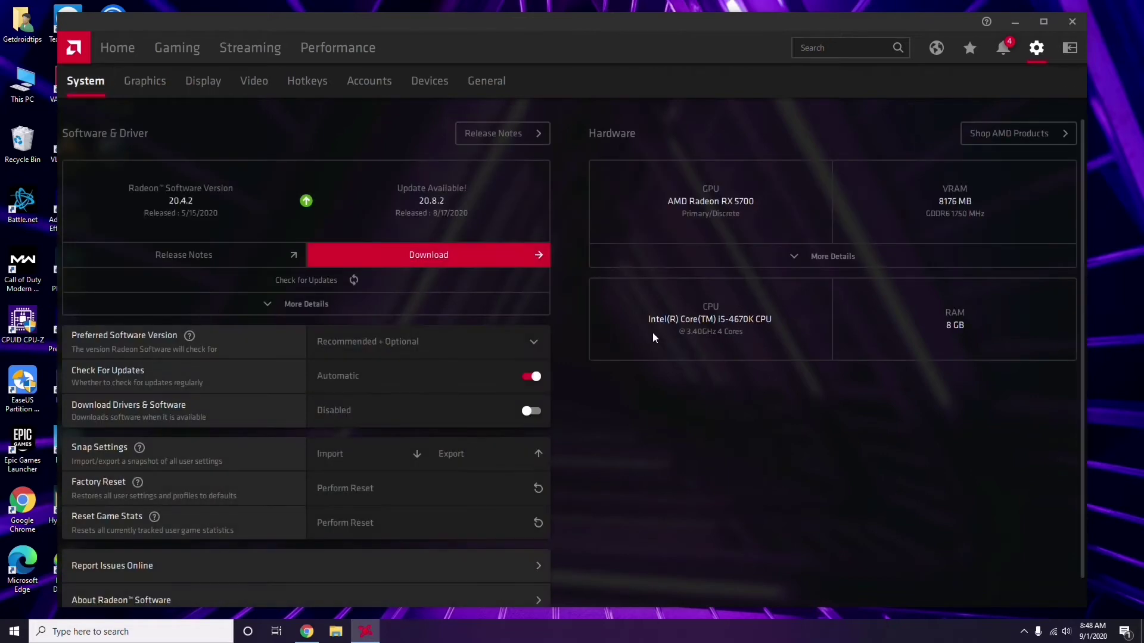
pyautogui.click(141, 85)
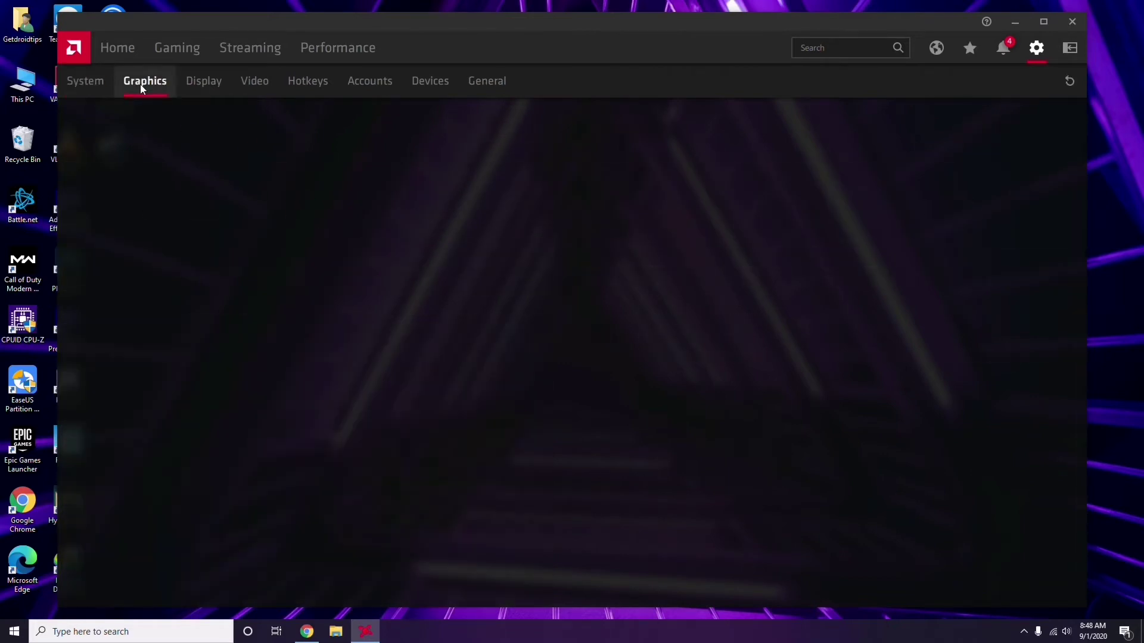
pyautogui.click(217, 92)
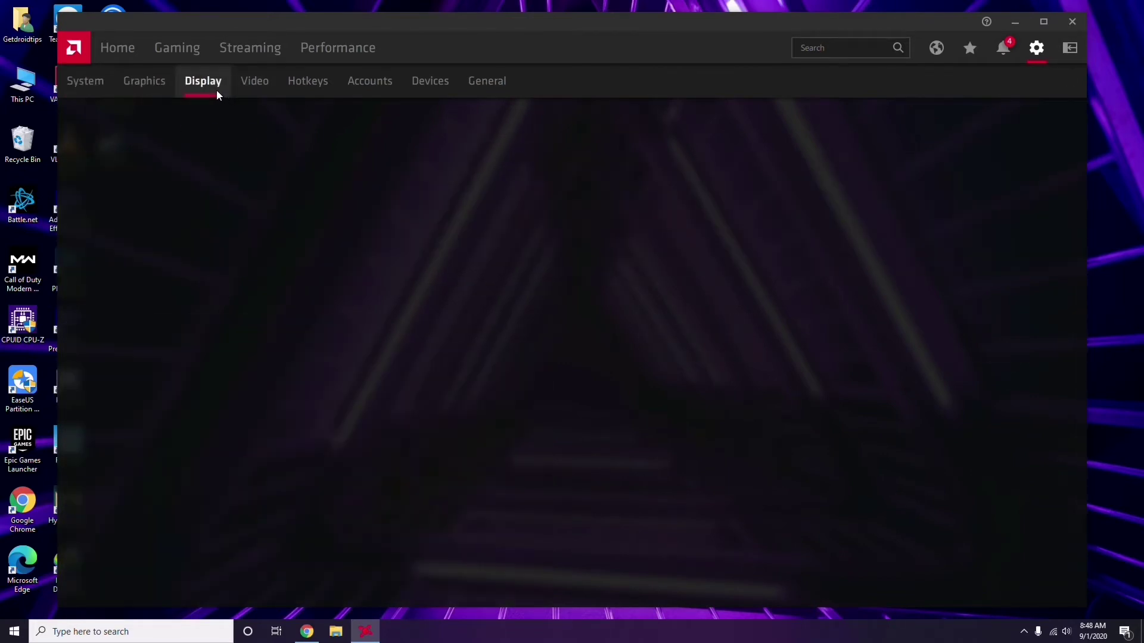
pyautogui.click(123, 54)
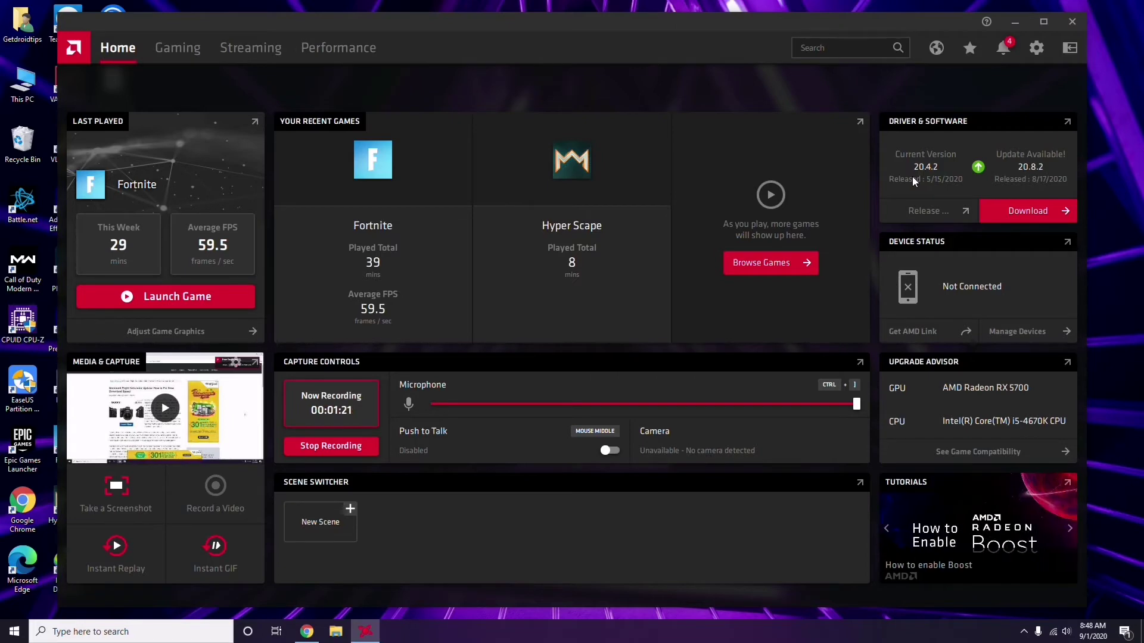
pyautogui.click(1075, 23)
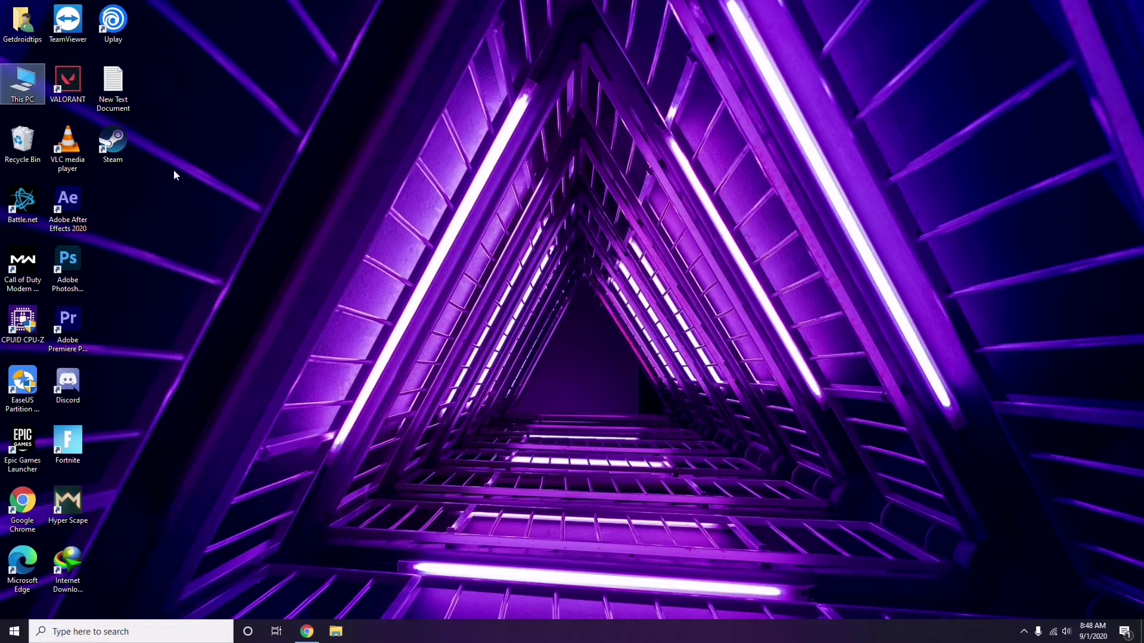
pyautogui.rightClick(241, 156)
pyautogui.click(268, 207)
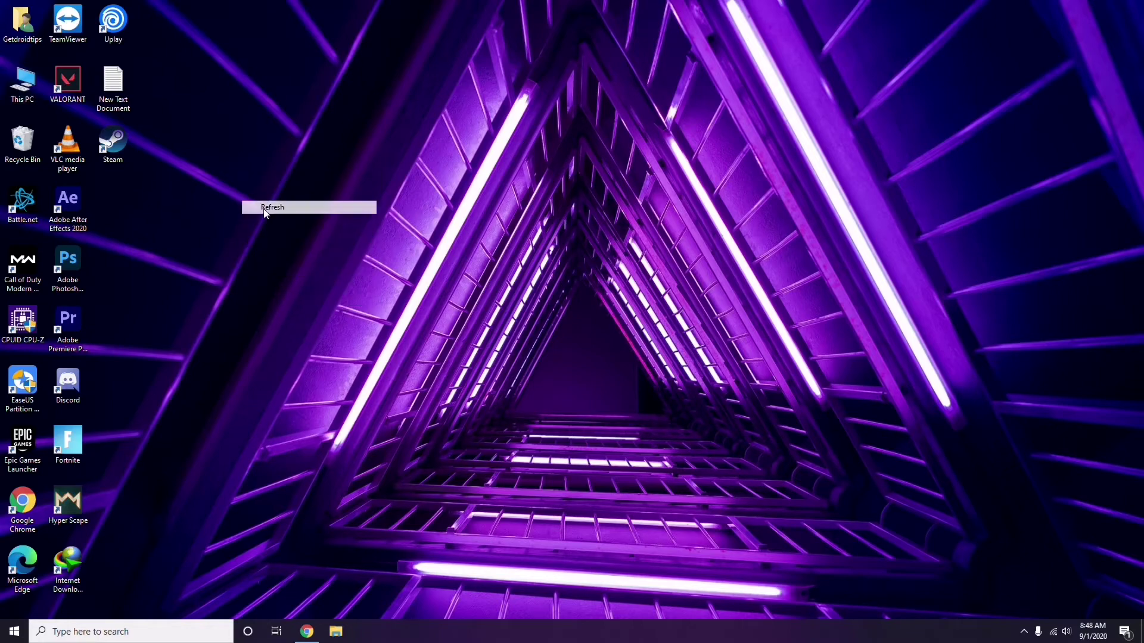
# - Switch to Steam, disable the Steam Overlay while in-game, save the settings and close Steam
pyautogui.doubleClick(118, 154)
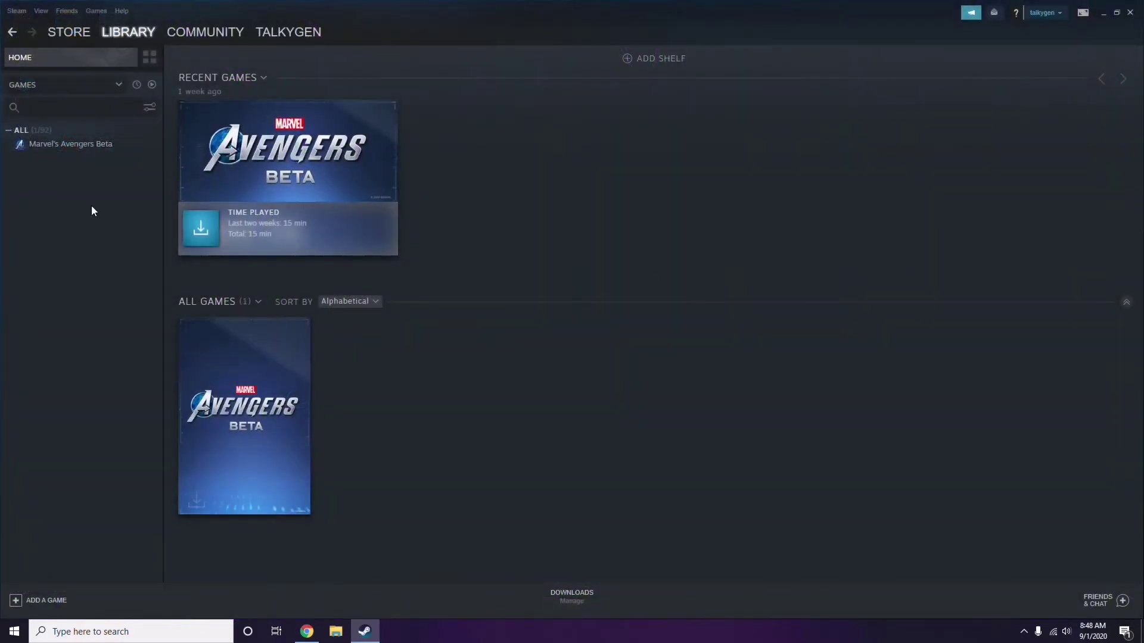
pyautogui.click(15, 11)
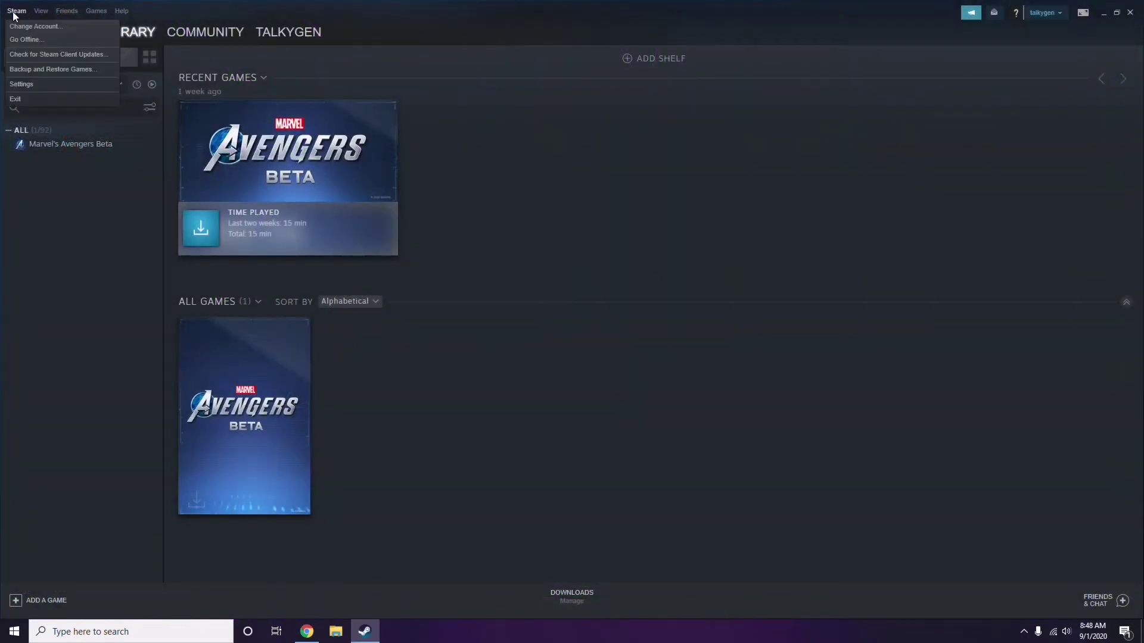
pyautogui.click(37, 84)
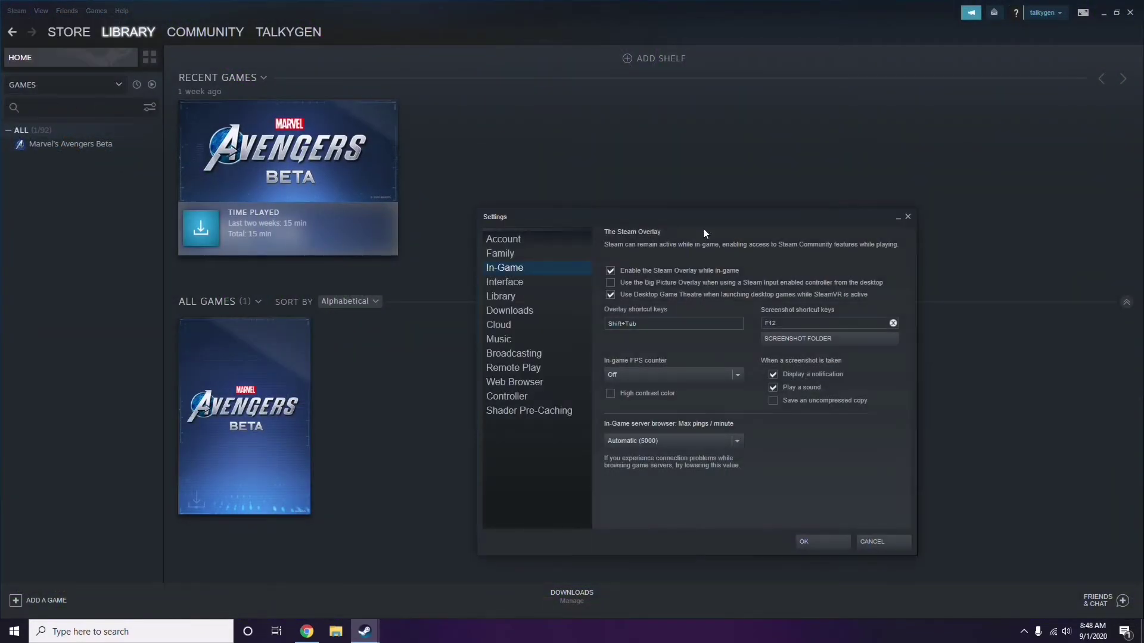
pyautogui.moveTo(694, 224); pyautogui.dragTo(634, 132)
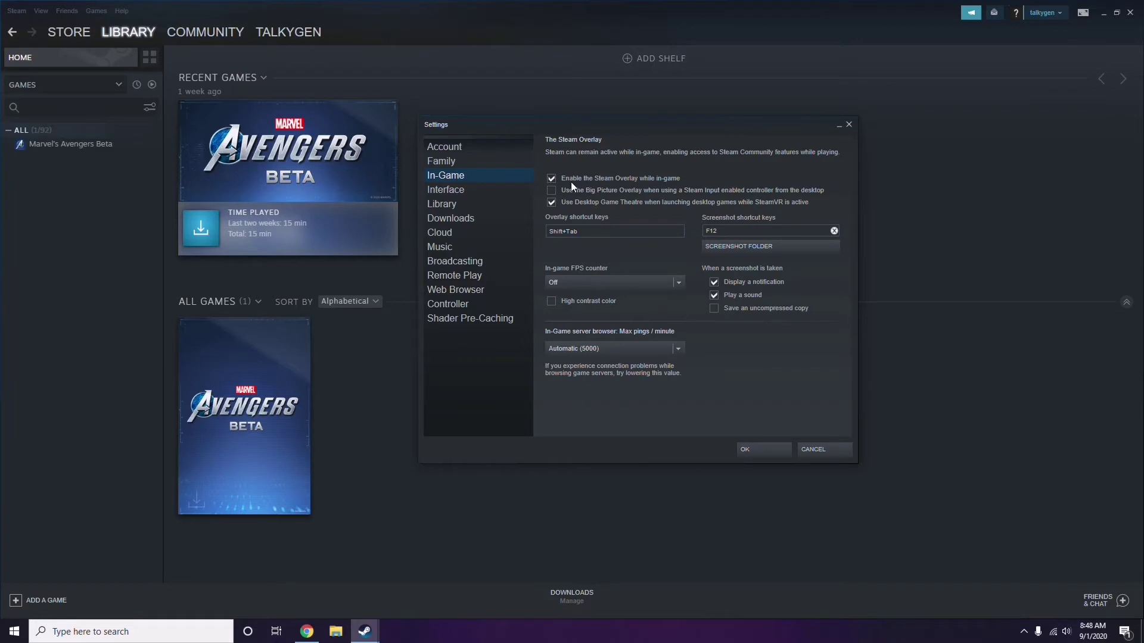
pyautogui.click(628, 180)
pyautogui.click(748, 449)
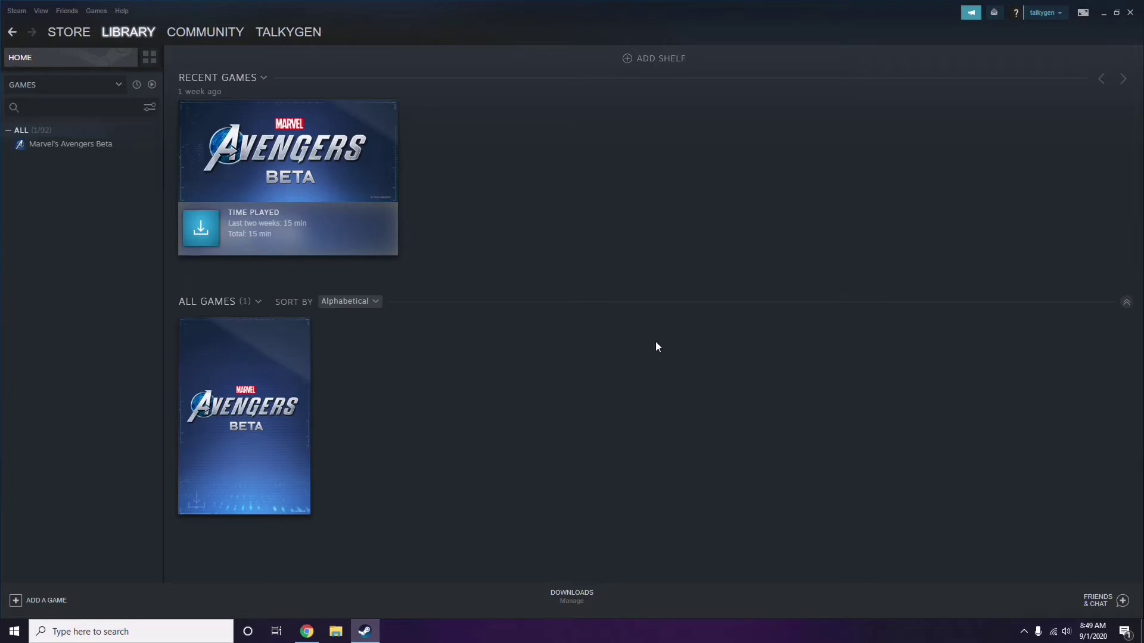
pyautogui.click(1130, 12)
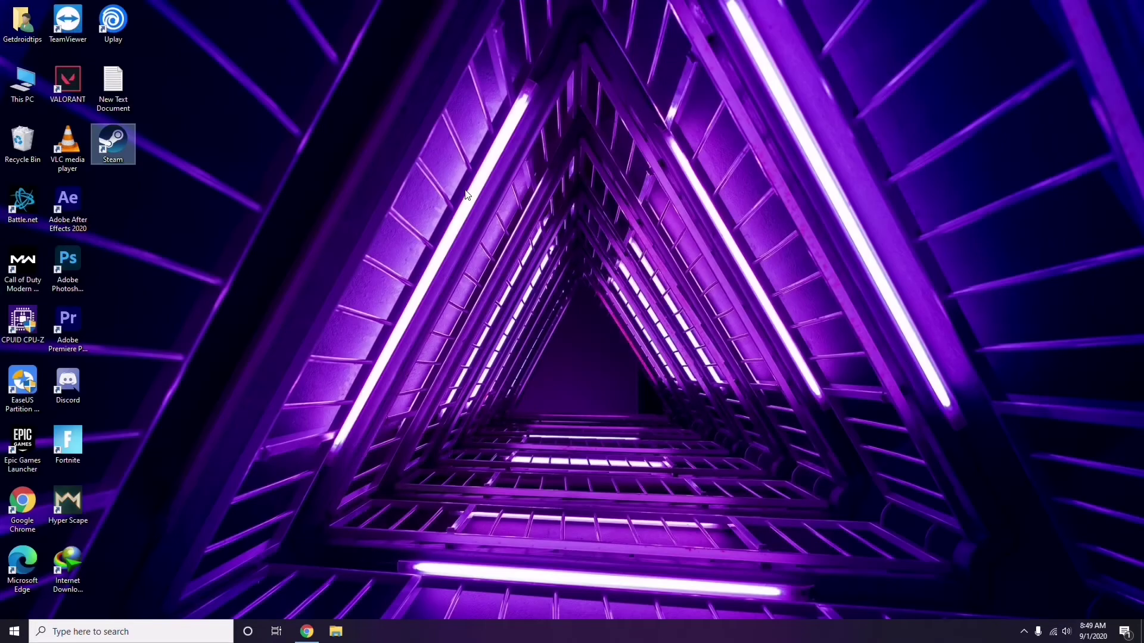
pyautogui.rightClick(467, 195)
pyautogui.click(493, 245)
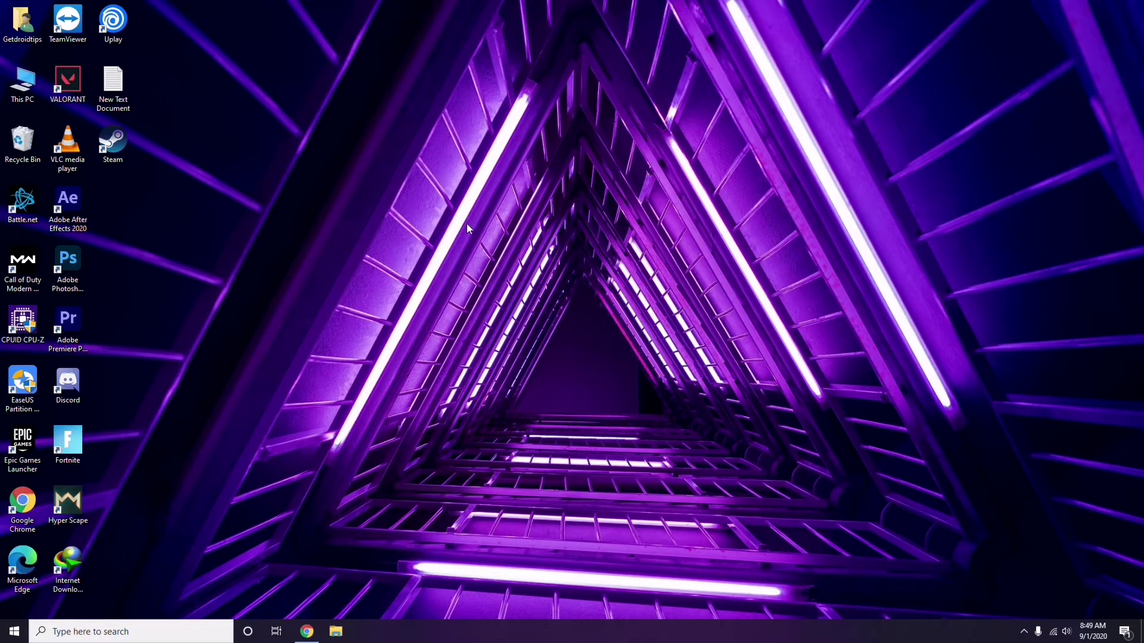
# - Switch to Discord and turn off the OpenH264 Video Codec in the voice and video settings
pyautogui.doubleClick(76, 385)
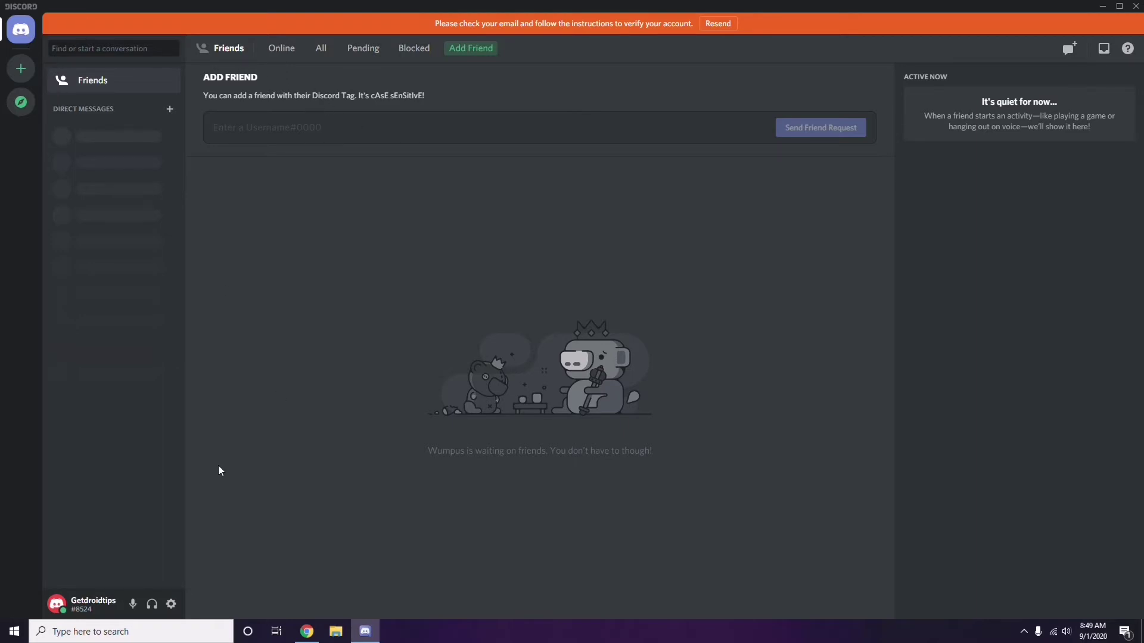
pyautogui.click(171, 605)
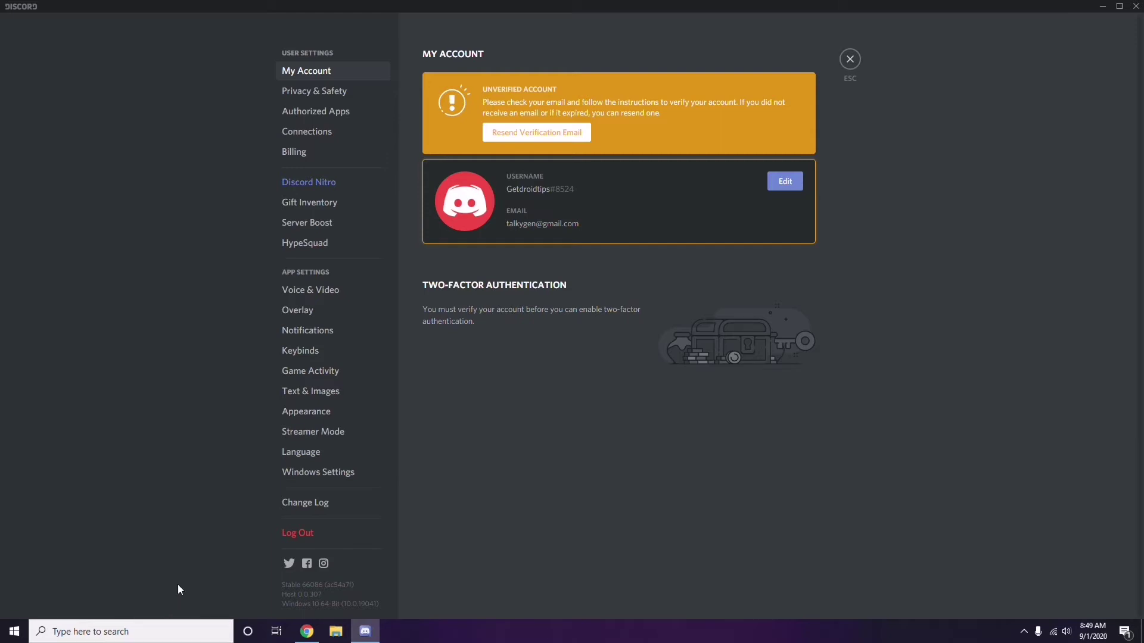
pyautogui.click(305, 291)
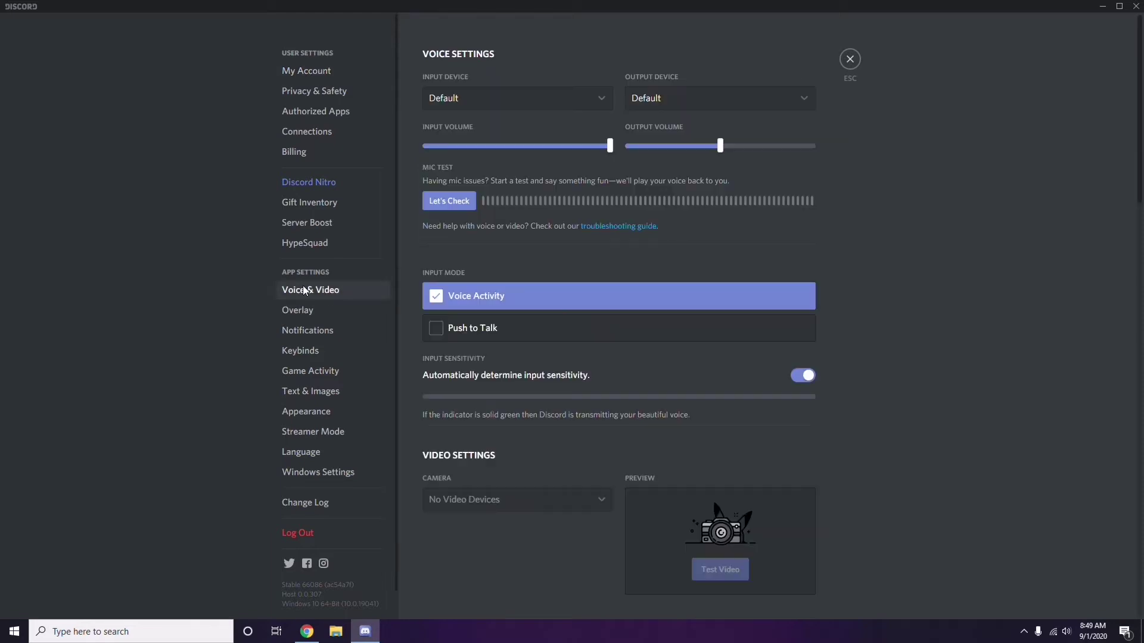
pyautogui.scroll(-2, 872, 285)
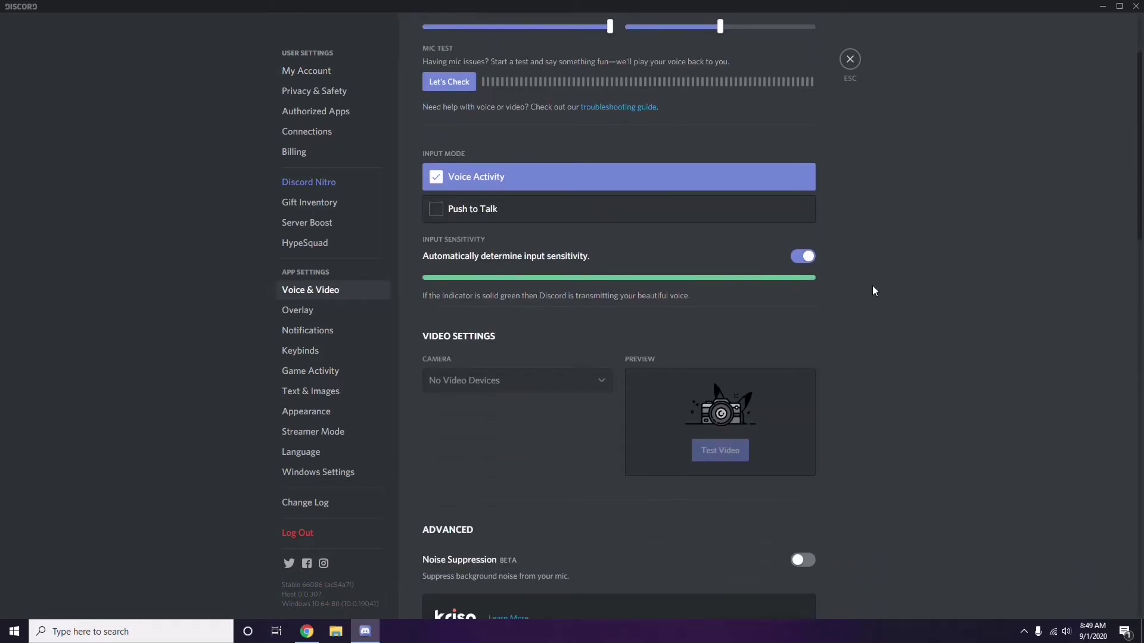
pyautogui.scroll(-6, 872, 287)
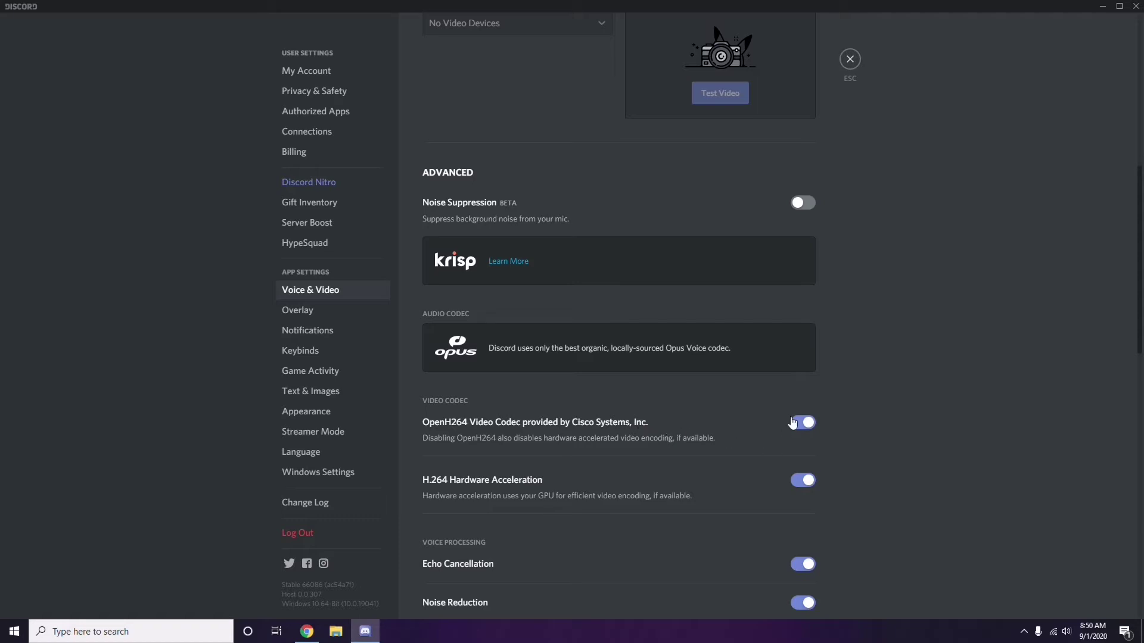
pyautogui.click(798, 423)
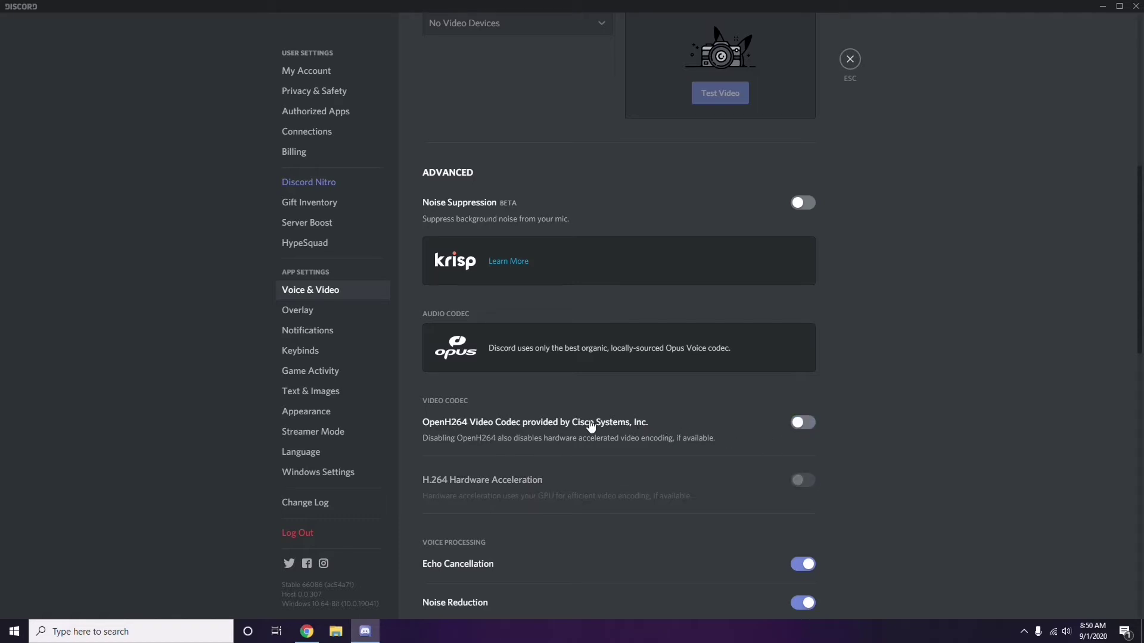
# - Turn off Discord's in-game overlay in the overlay settings
pyautogui.scroll(-2, 590, 424)
pyautogui.scroll(-4, 590, 426)
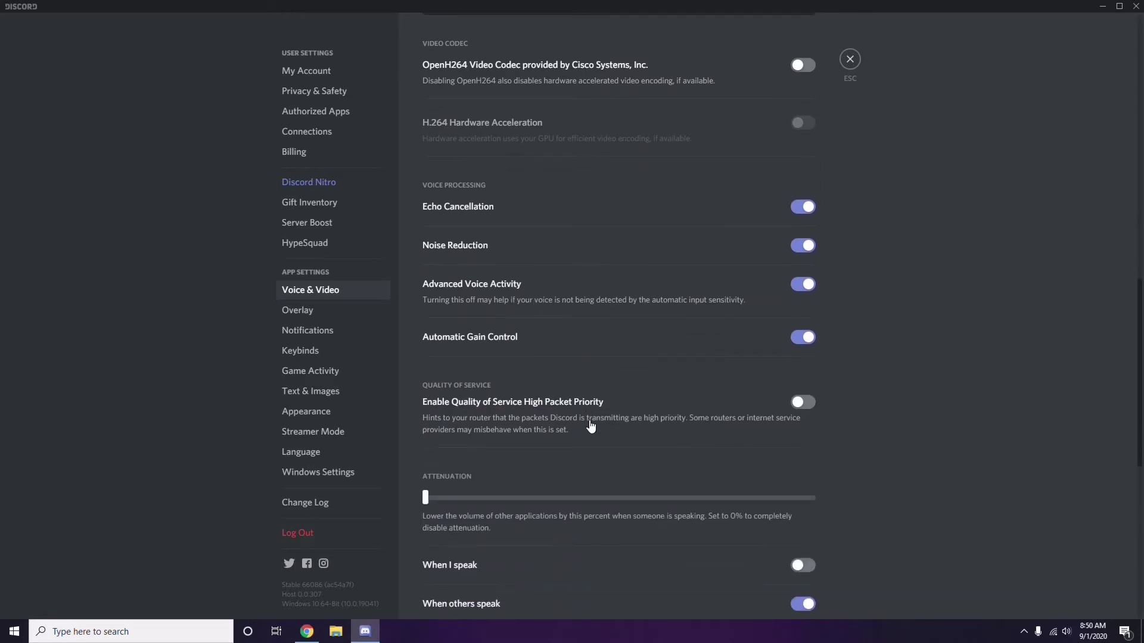
pyautogui.scroll(1, 590, 425)
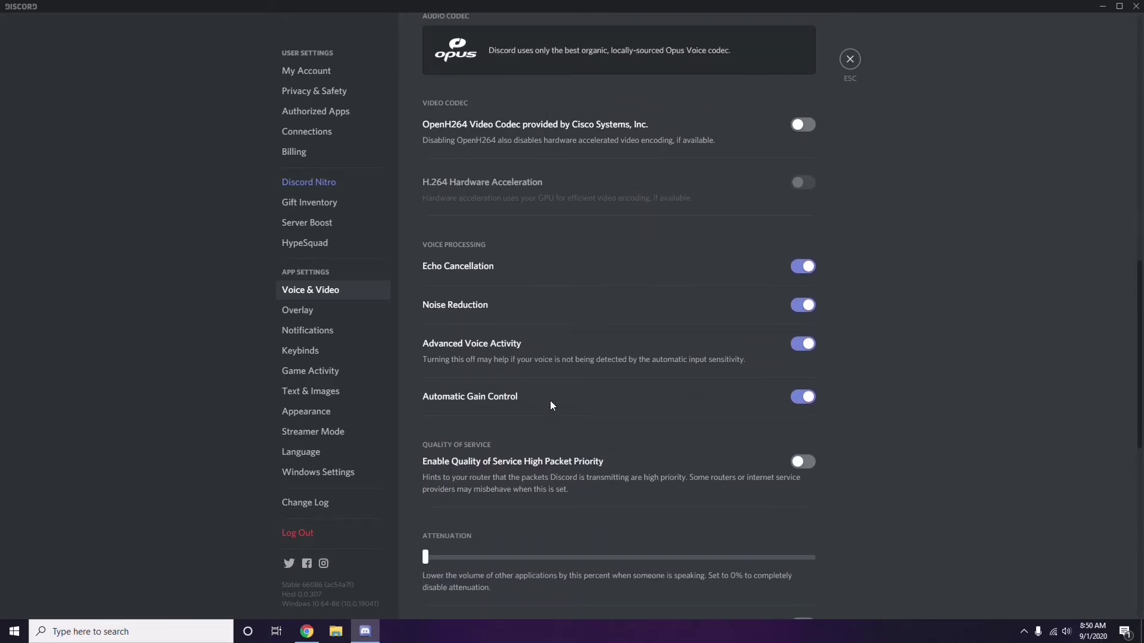
pyautogui.click(299, 313)
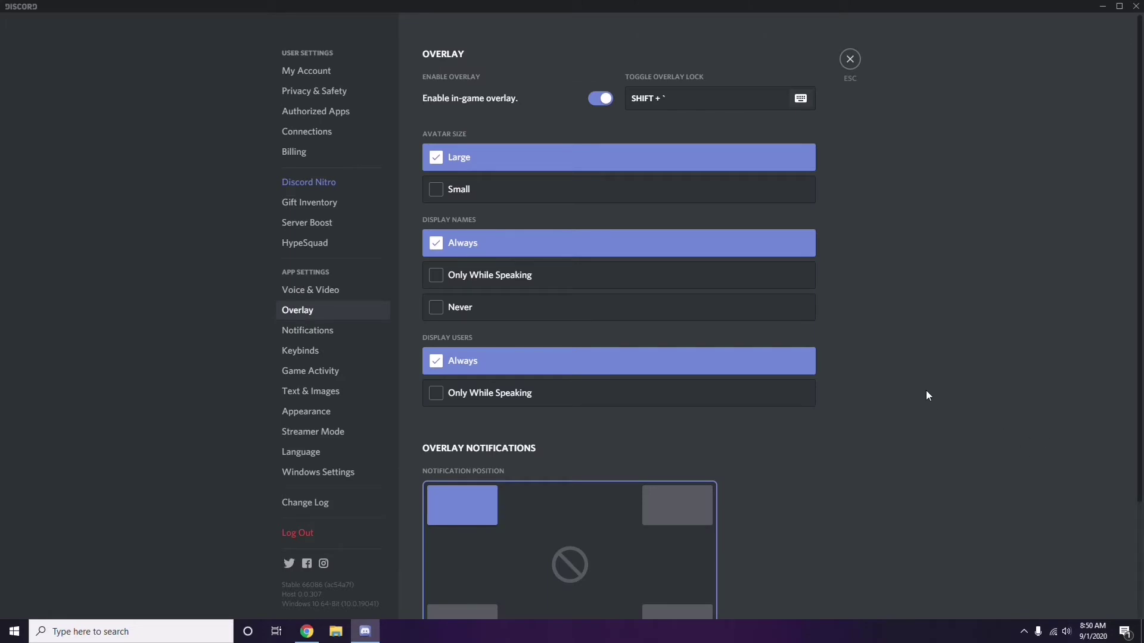
pyautogui.scroll(-1, 886, 317)
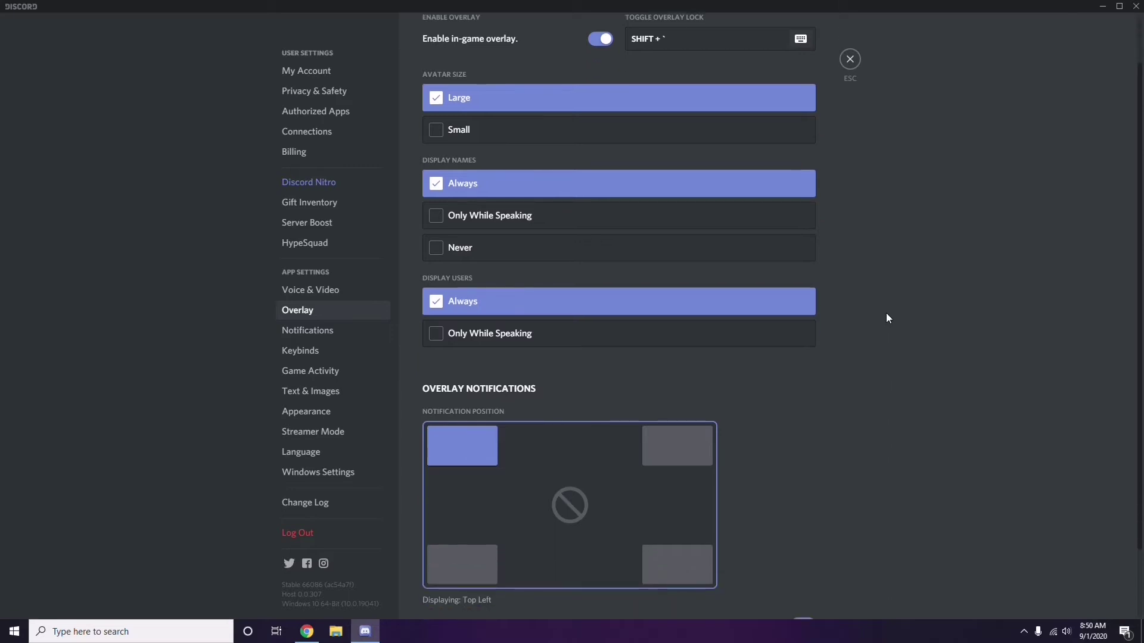
pyautogui.scroll(1, 887, 317)
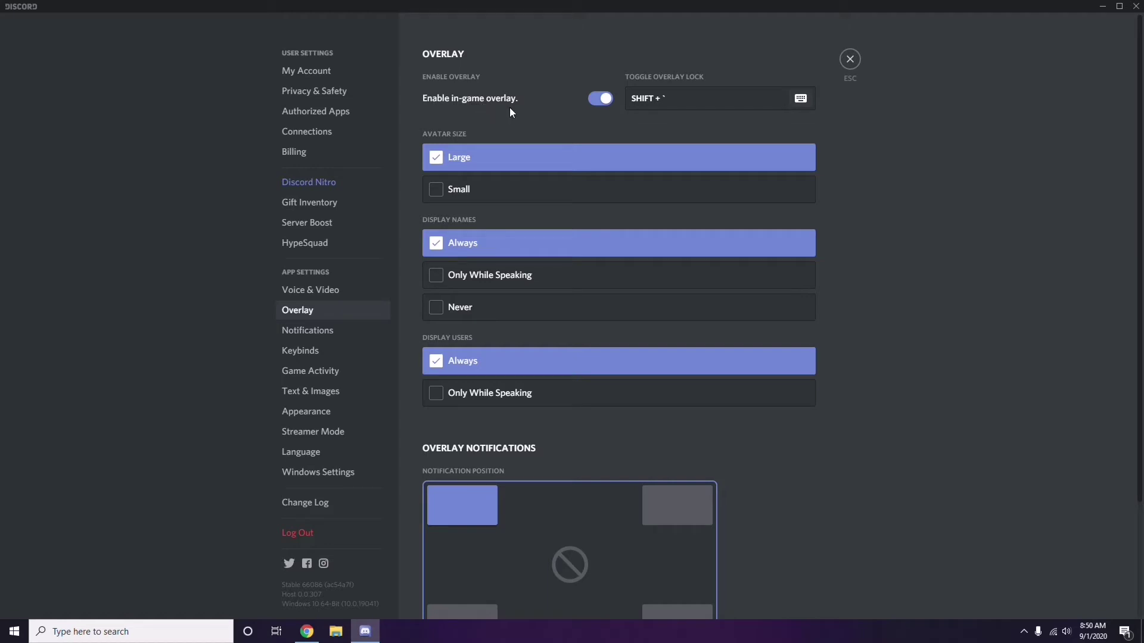
pyautogui.click(598, 99)
# - Turn off Hardware Acceleration in the appearance settings, accept the relaunch and minimize Discord
pyautogui.click(315, 416)
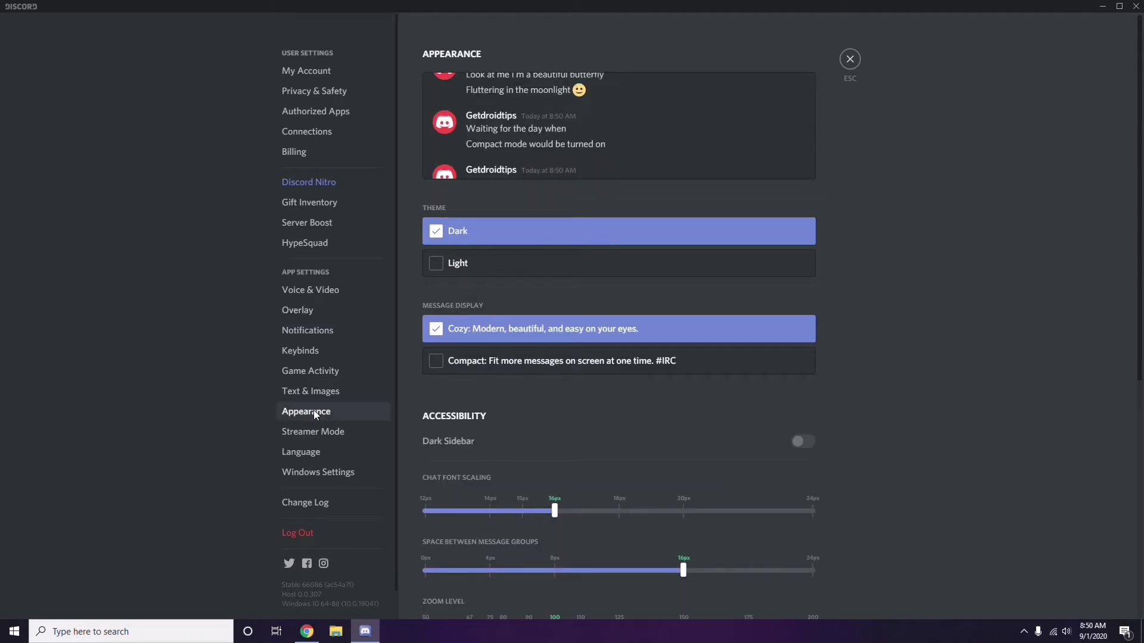
pyautogui.scroll(-5, 892, 345)
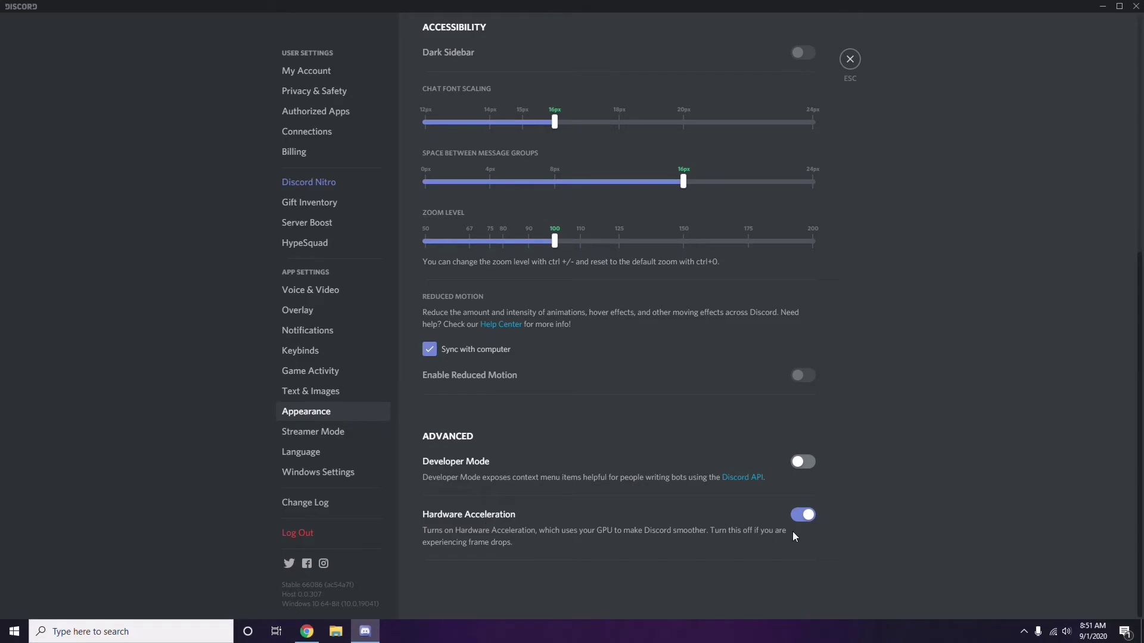
pyautogui.click(803, 515)
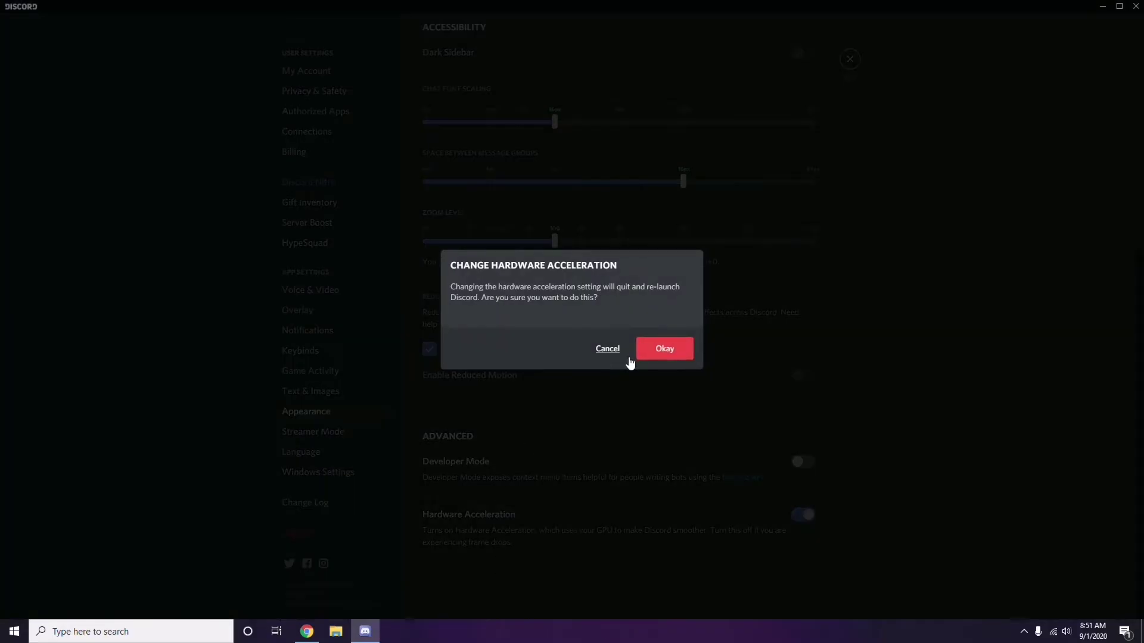
pyautogui.click(661, 351)
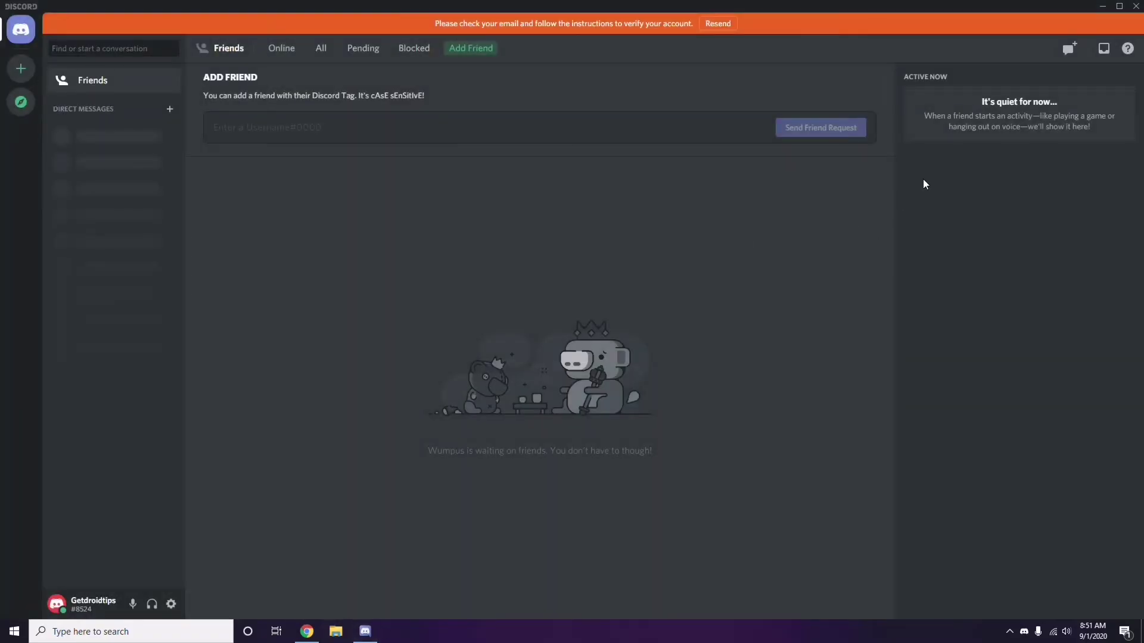
pyautogui.click(1103, 7)
pyautogui.rightClick(454, 153)
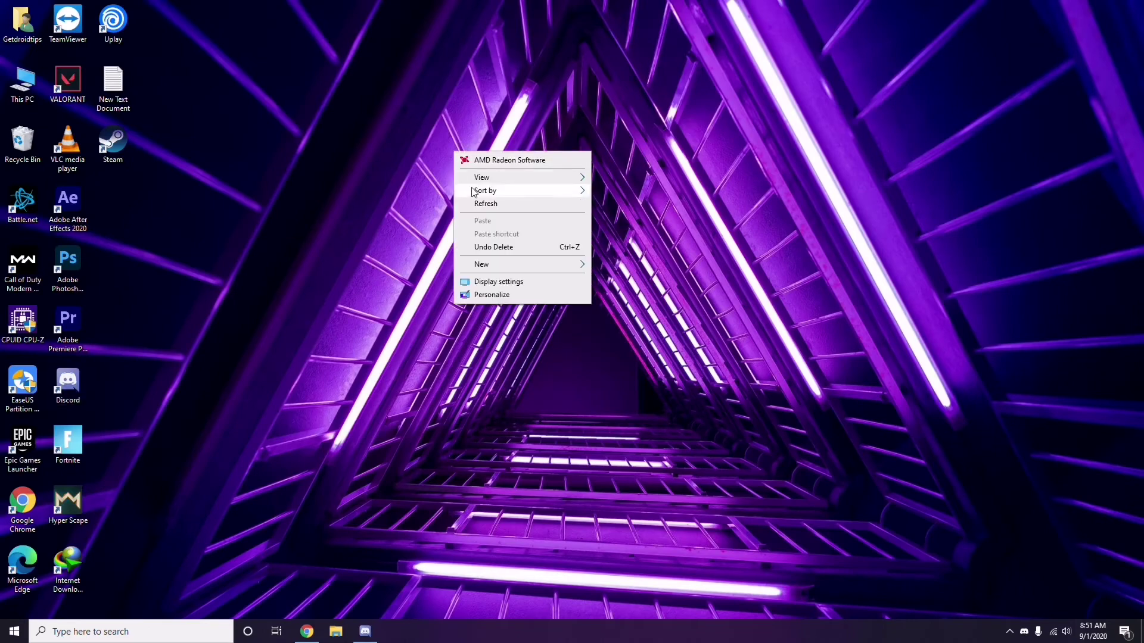
pyautogui.click(484, 204)
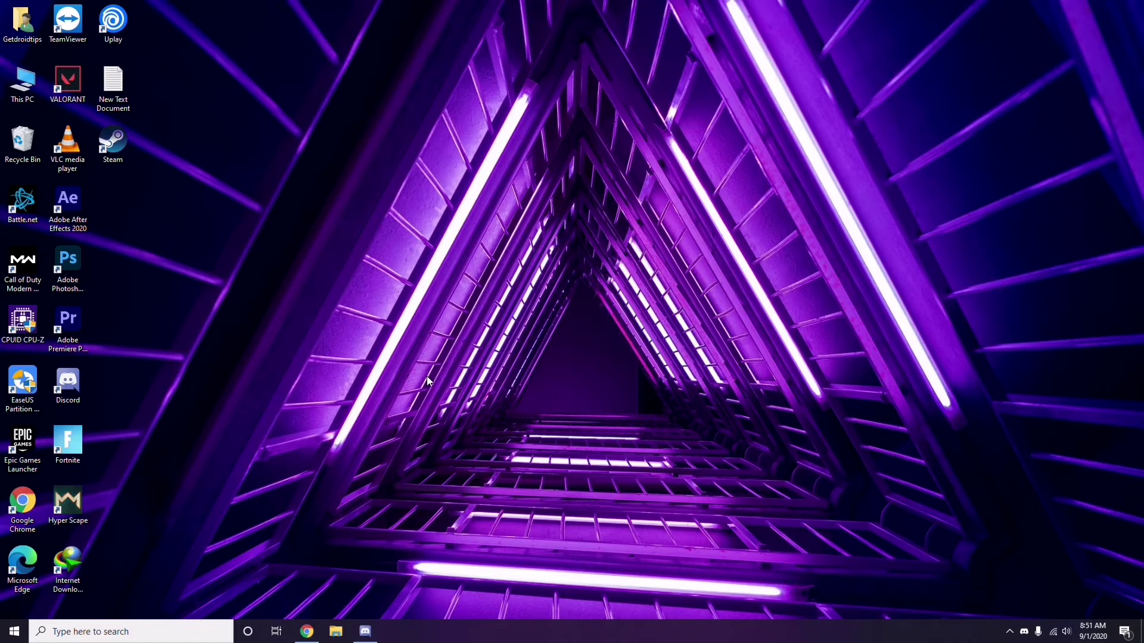
# - Search Windows for "windows", check the update status in Windows Update settings, then close Settings and refresh the desktop
pyautogui.click(92, 631)
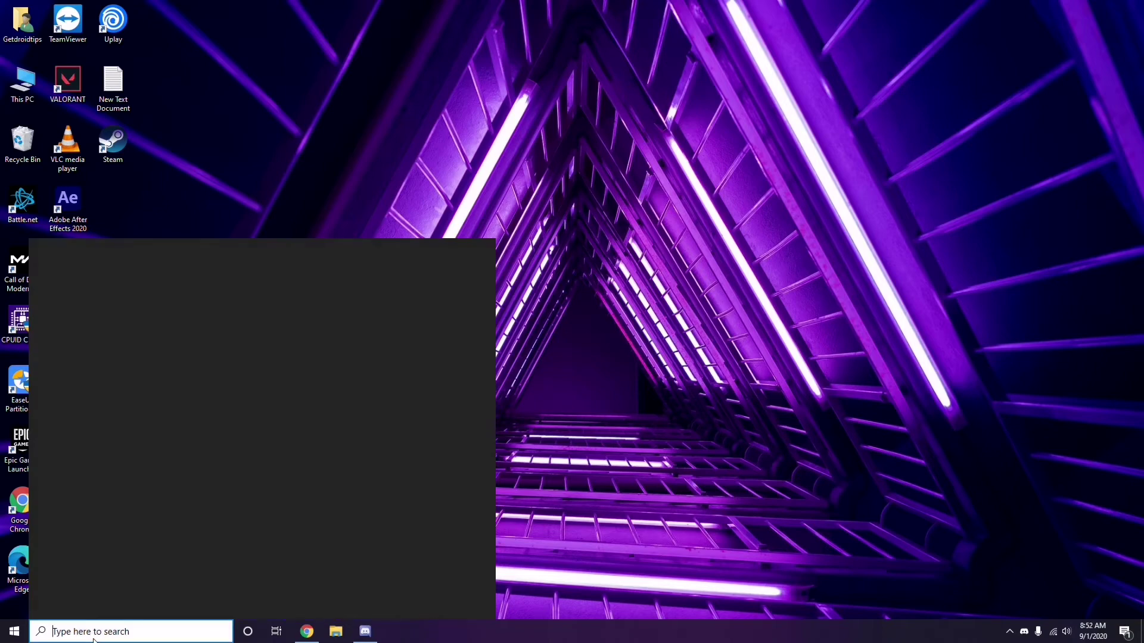
pyautogui.write('win')
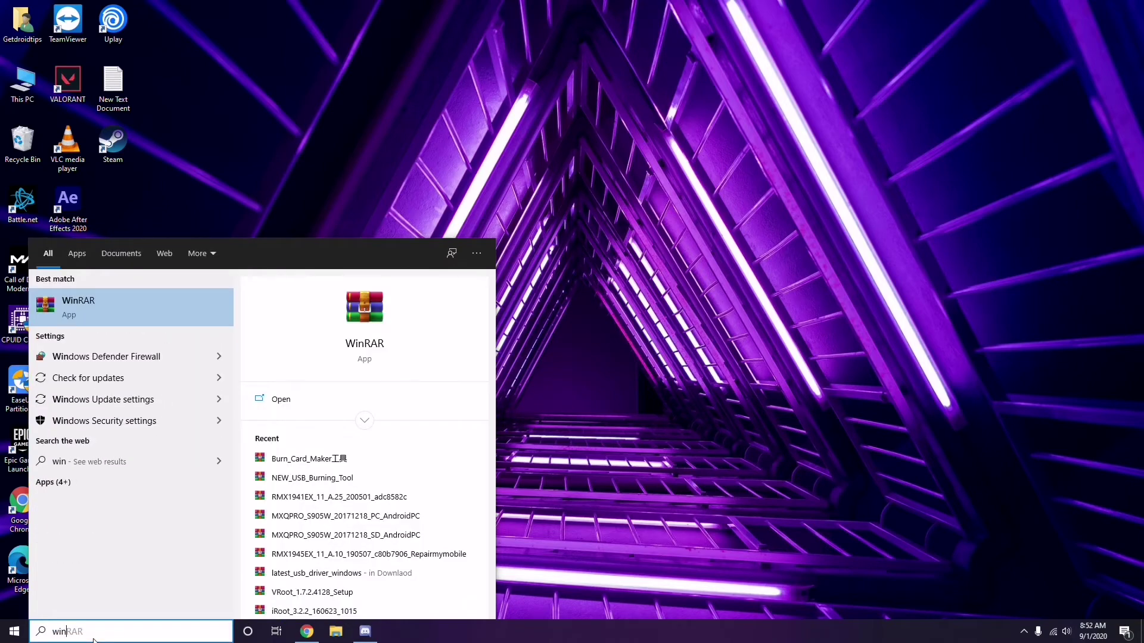
pyautogui.write('dows')
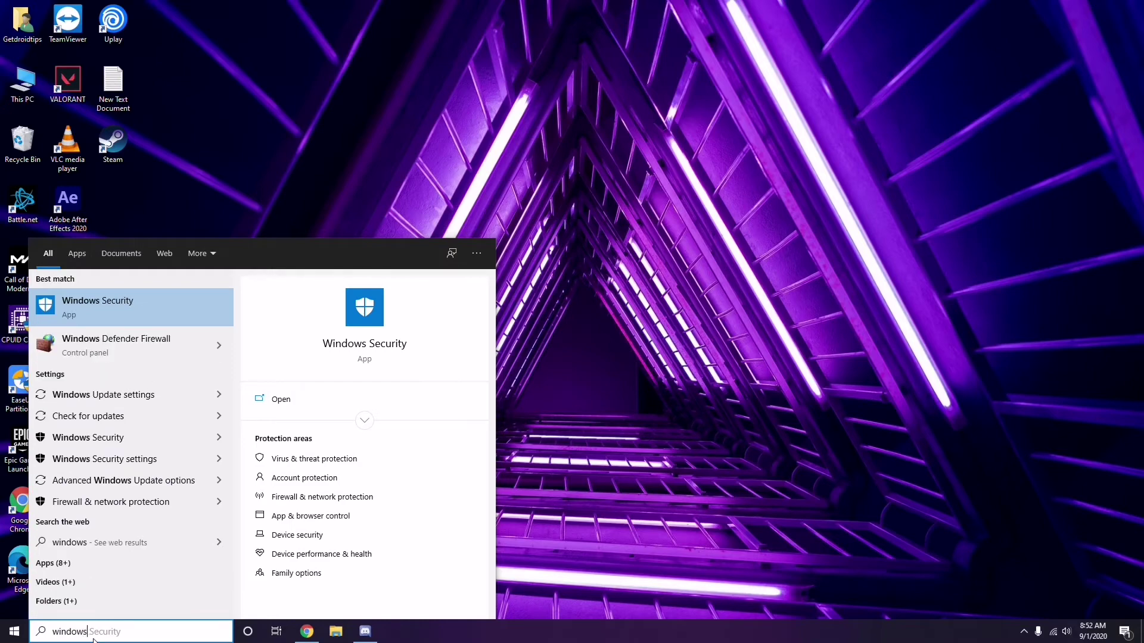
pyautogui.click(142, 391)
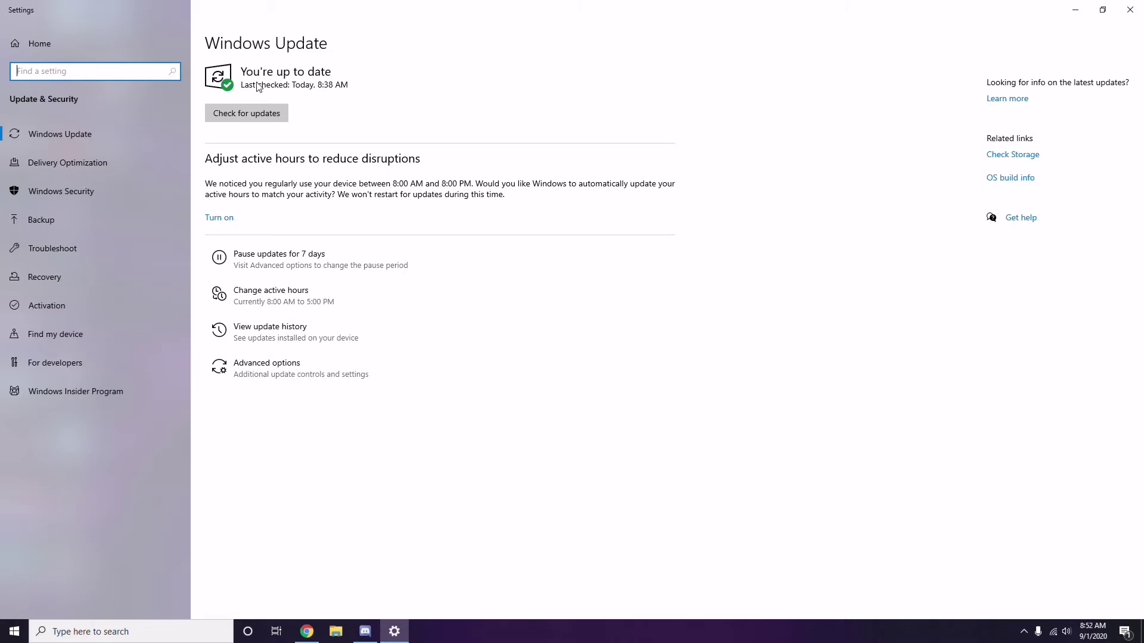
pyautogui.click(1130, 12)
pyautogui.rightClick(481, 102)
pyautogui.click(498, 155)
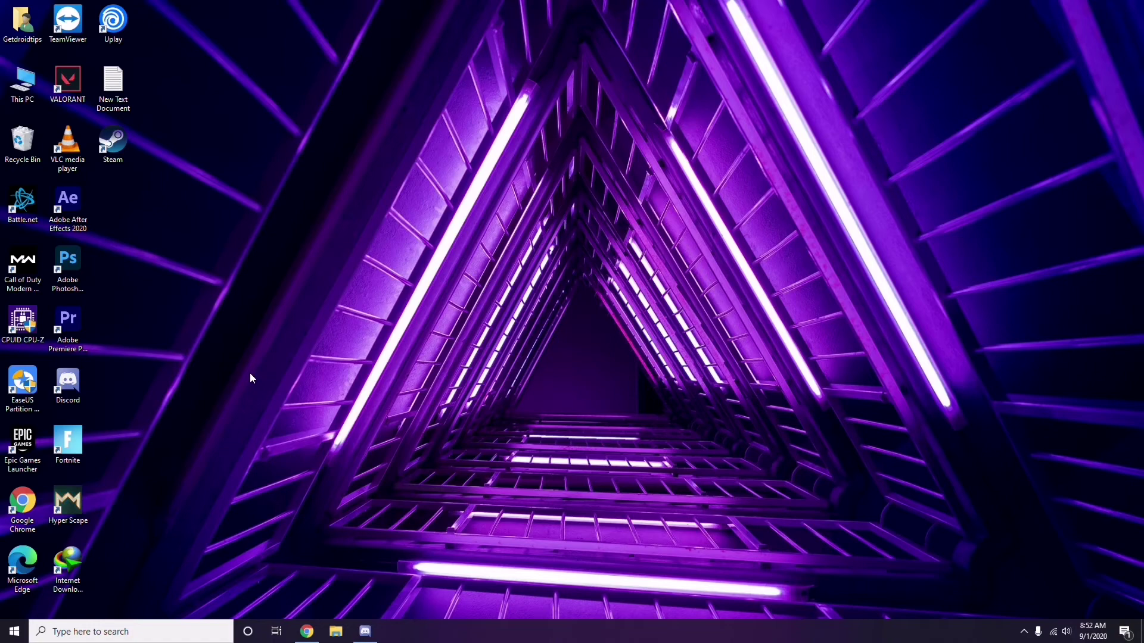
# - Search Windows for "settings", open the Settings app and view the Windows update history under Update & Security
pyautogui.click(67, 633)
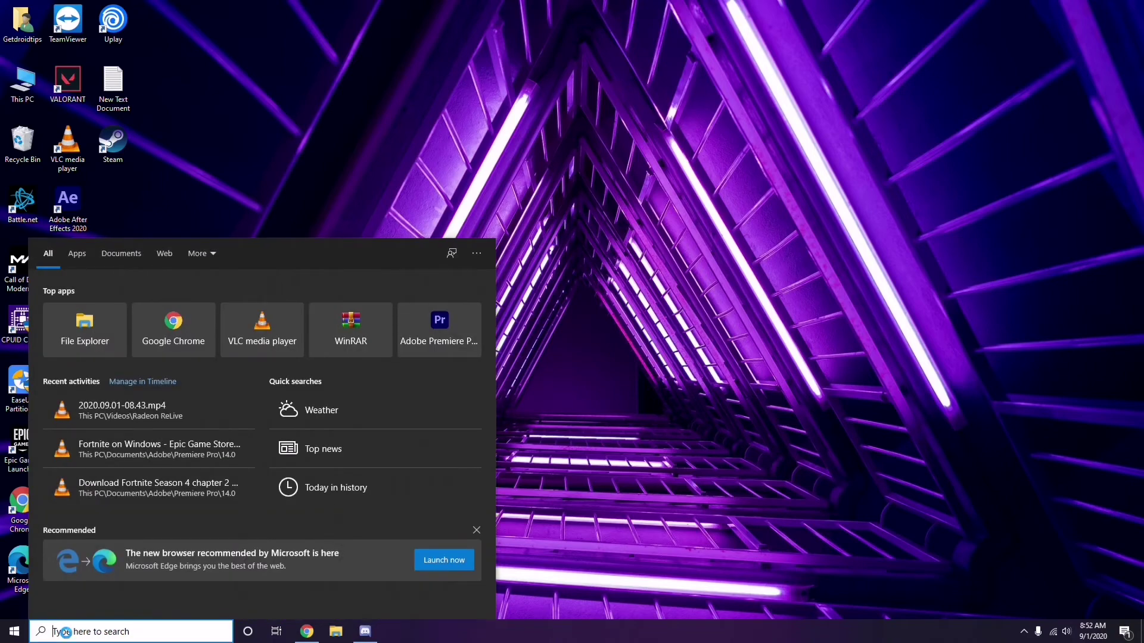
pyautogui.write('setti')
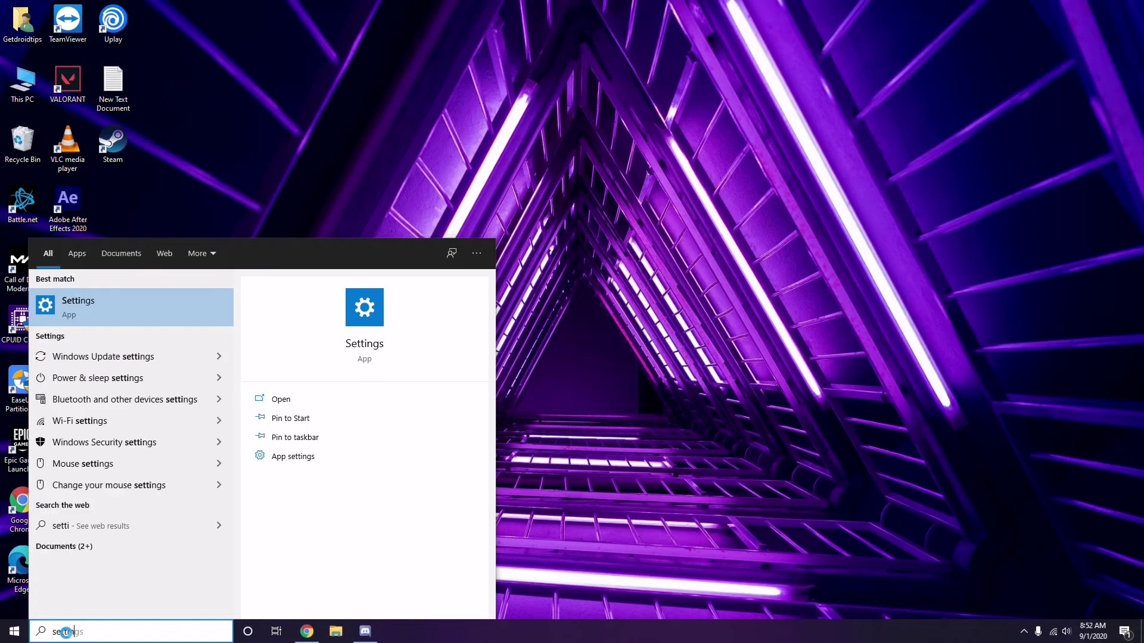
pyautogui.write('ngs')
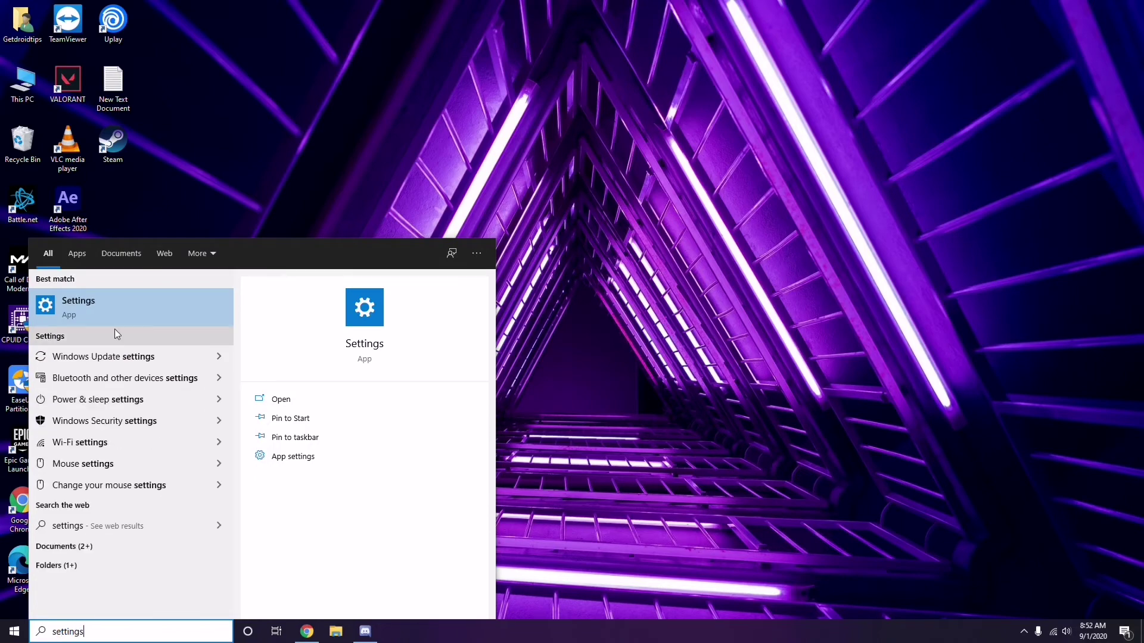
pyautogui.click(126, 312)
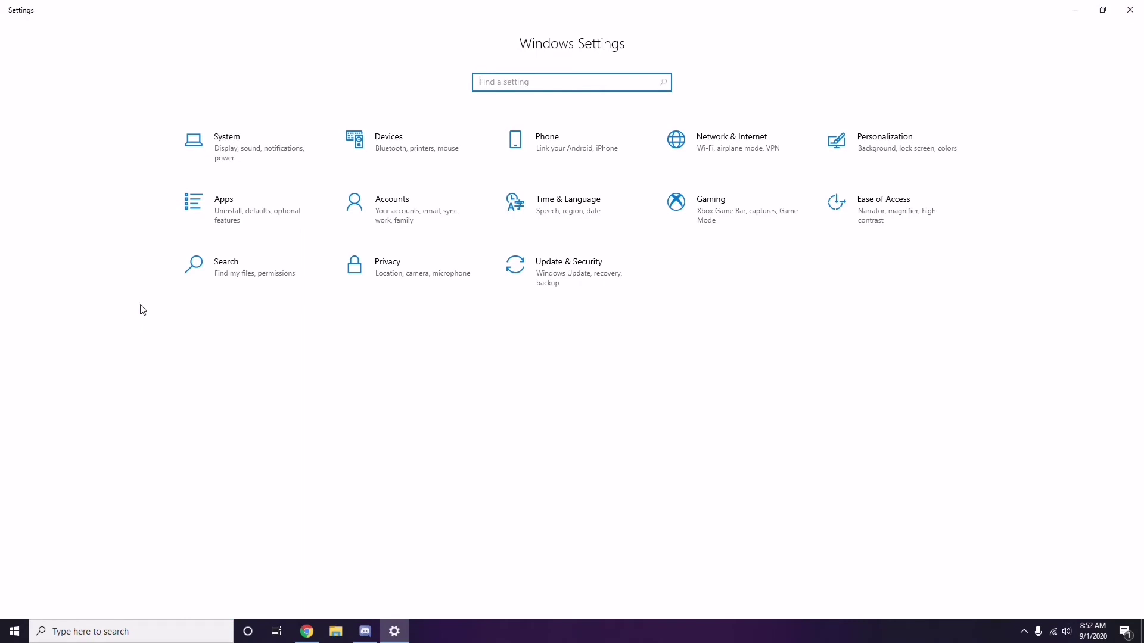
pyautogui.click(572, 281)
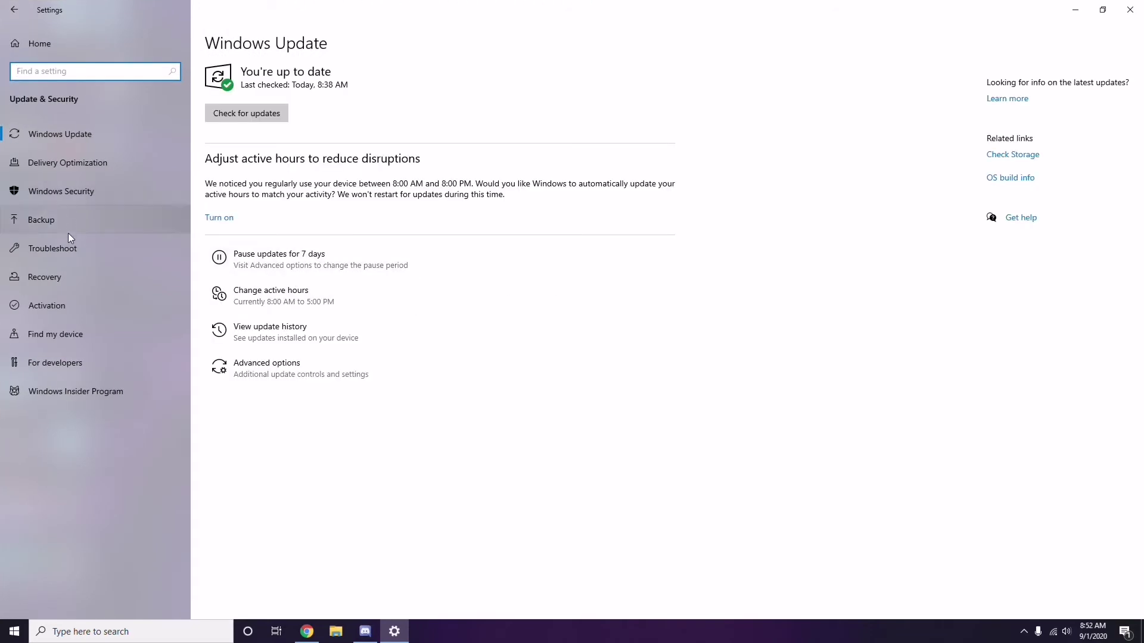
pyautogui.click(272, 332)
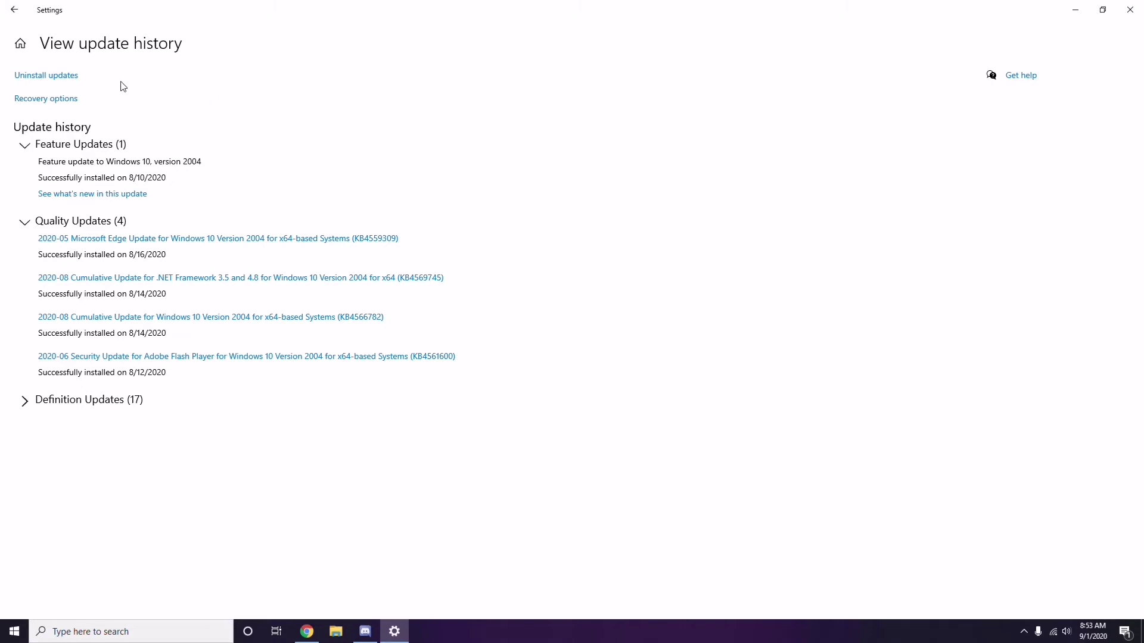
# - Examine the uninstallable updates and the Uninstall option for the x64 KB2565063 update, then close Installed Updates and Settings without uninstalling
pyautogui.click(58, 81)
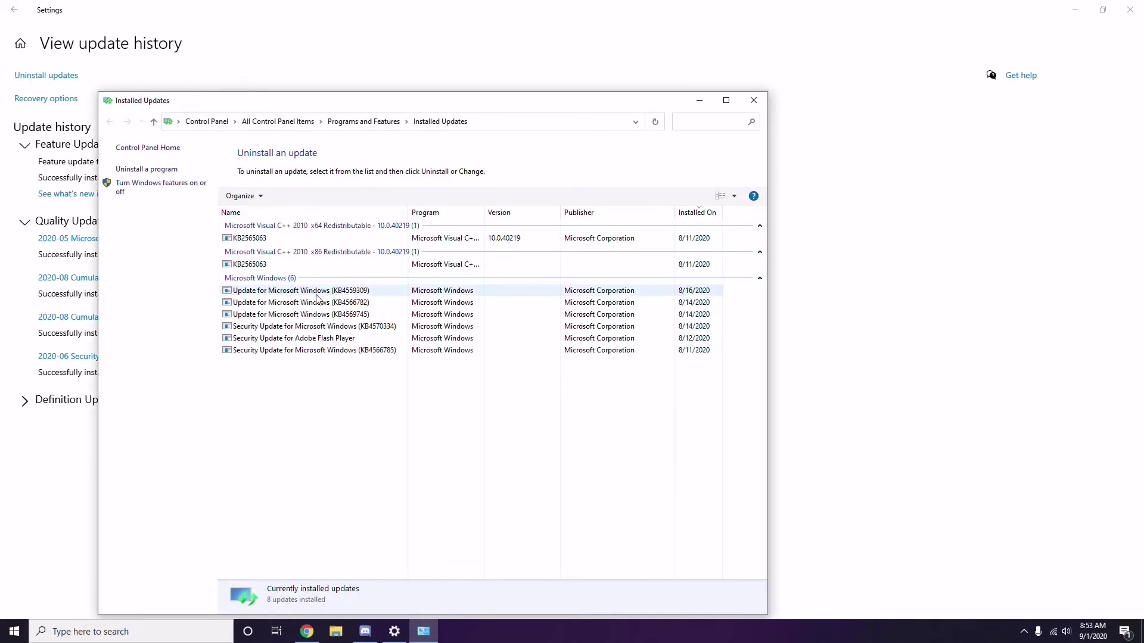
pyautogui.rightClick(263, 241)
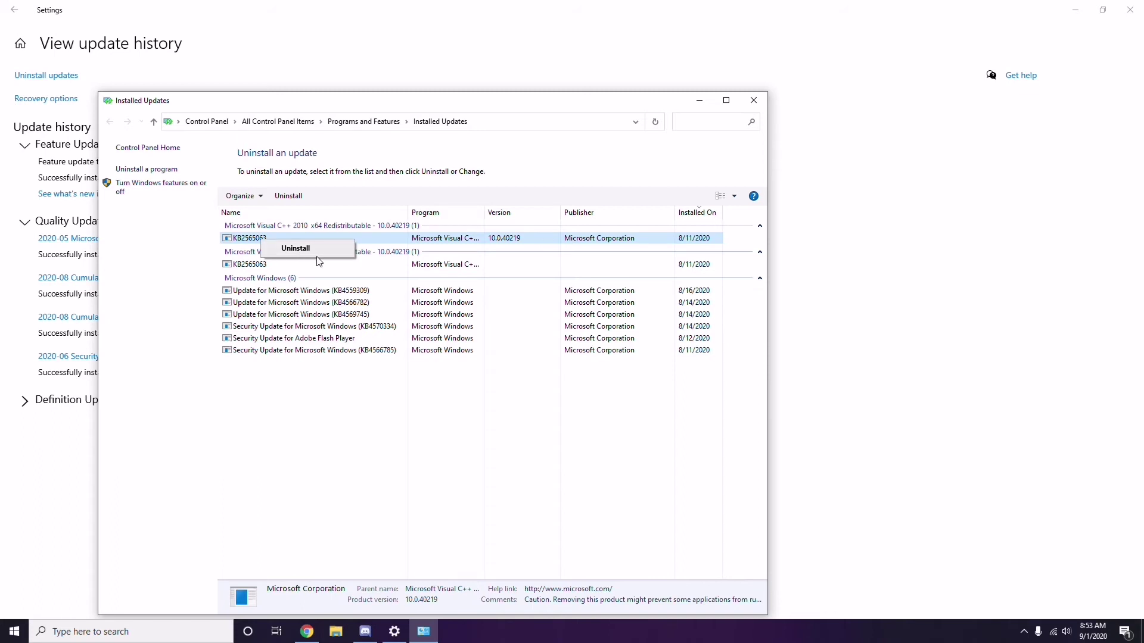
pyautogui.click(786, 228)
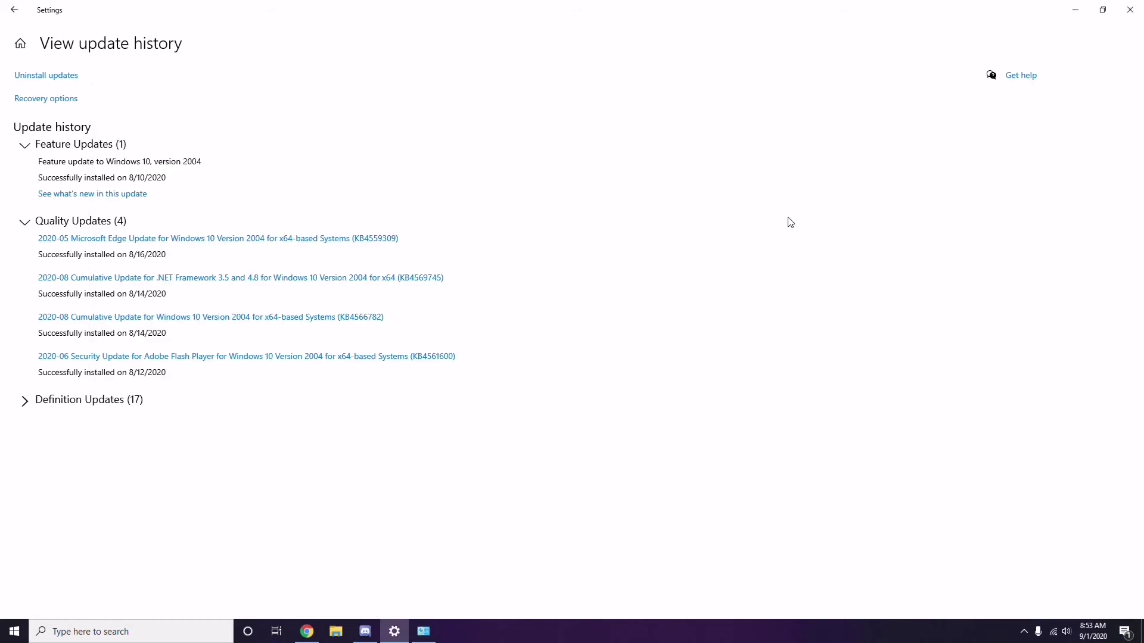
pyautogui.click(15, 10)
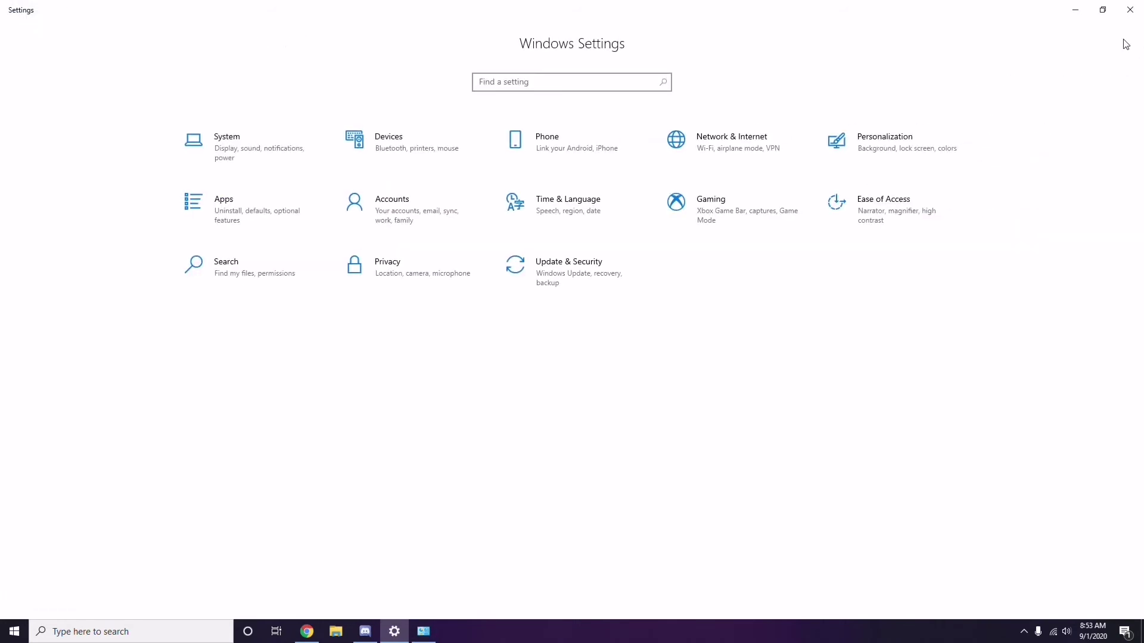
pyautogui.click(1130, 9)
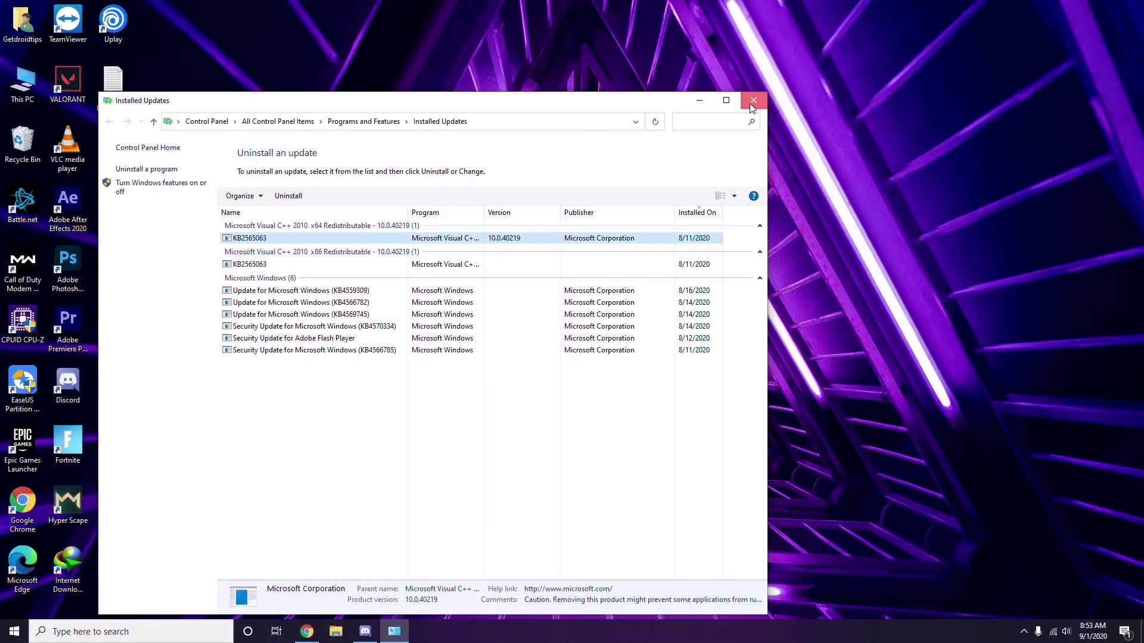
pyautogui.click(752, 105)
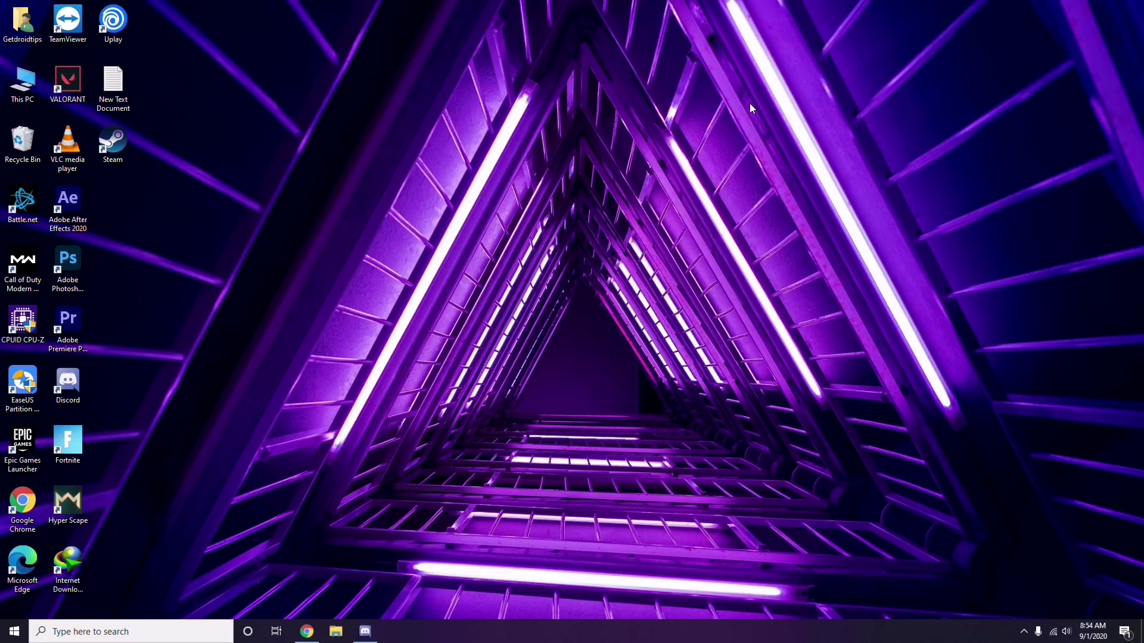
# - Run the %temp% command to open the temporary files folder
pyautogui.press('super+r')
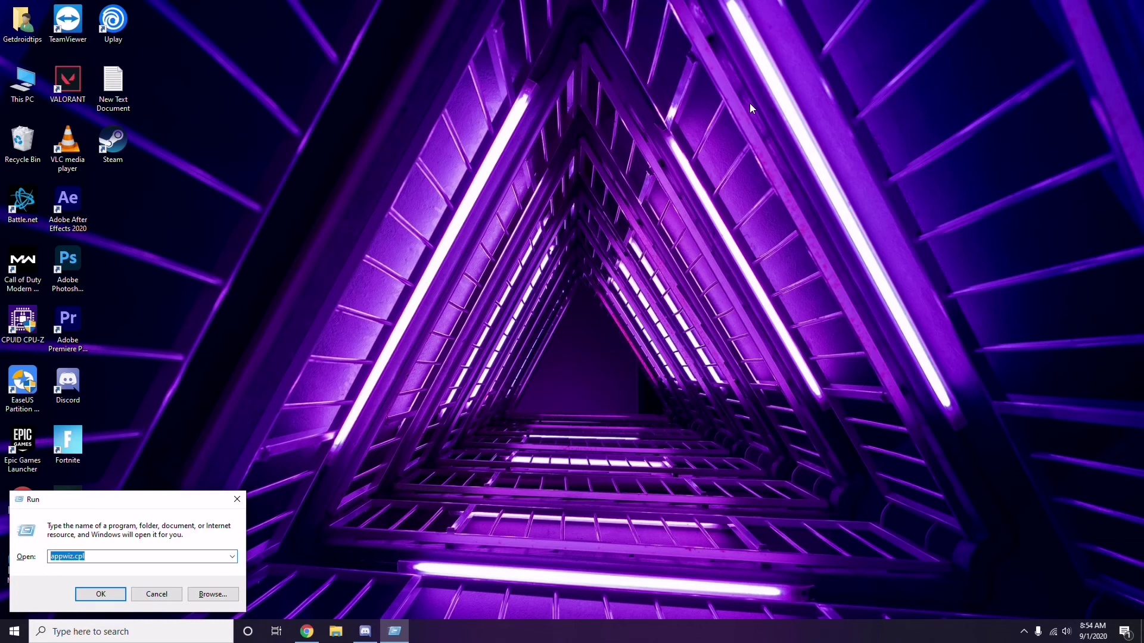
pyautogui.press('BackSpace')
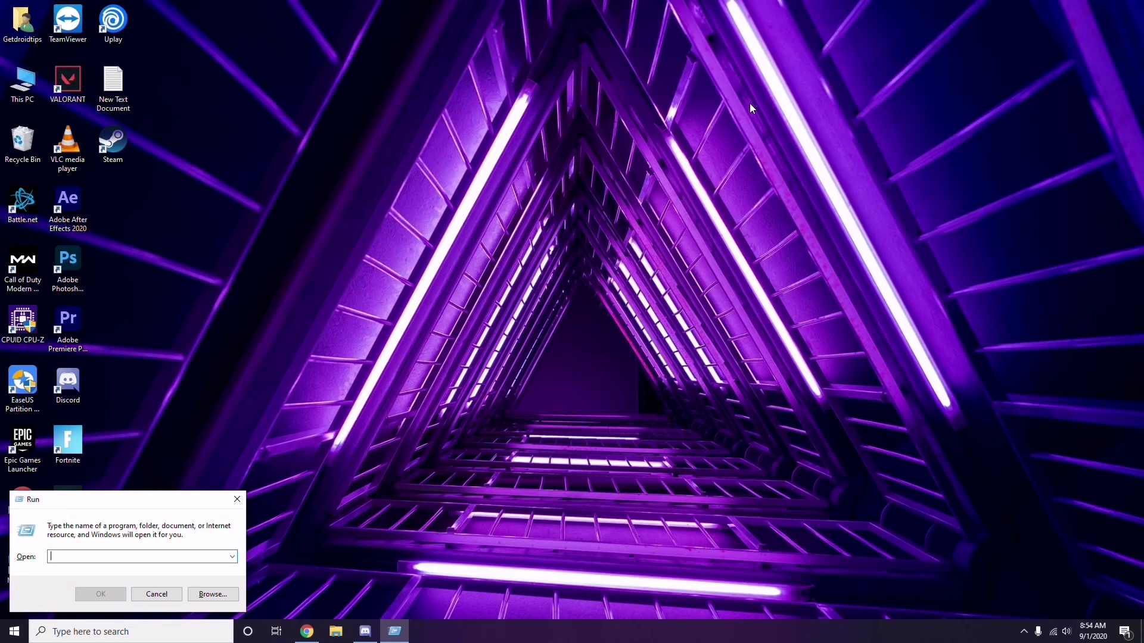
pyautogui.write('%t')
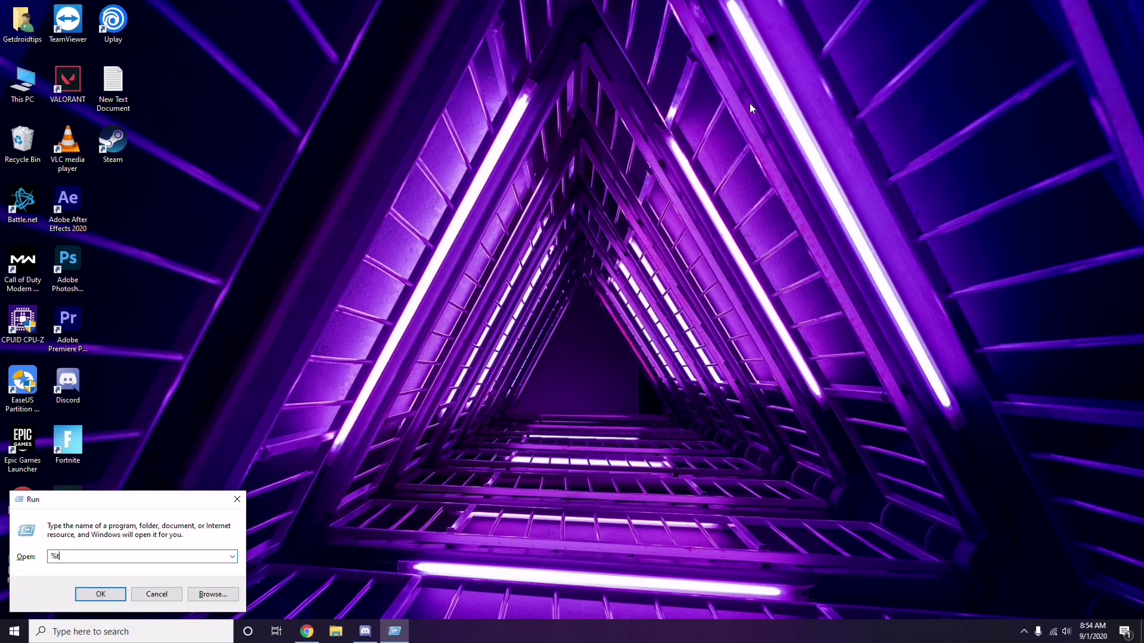
pyautogui.write('emp%')
pyautogui.click(100, 594)
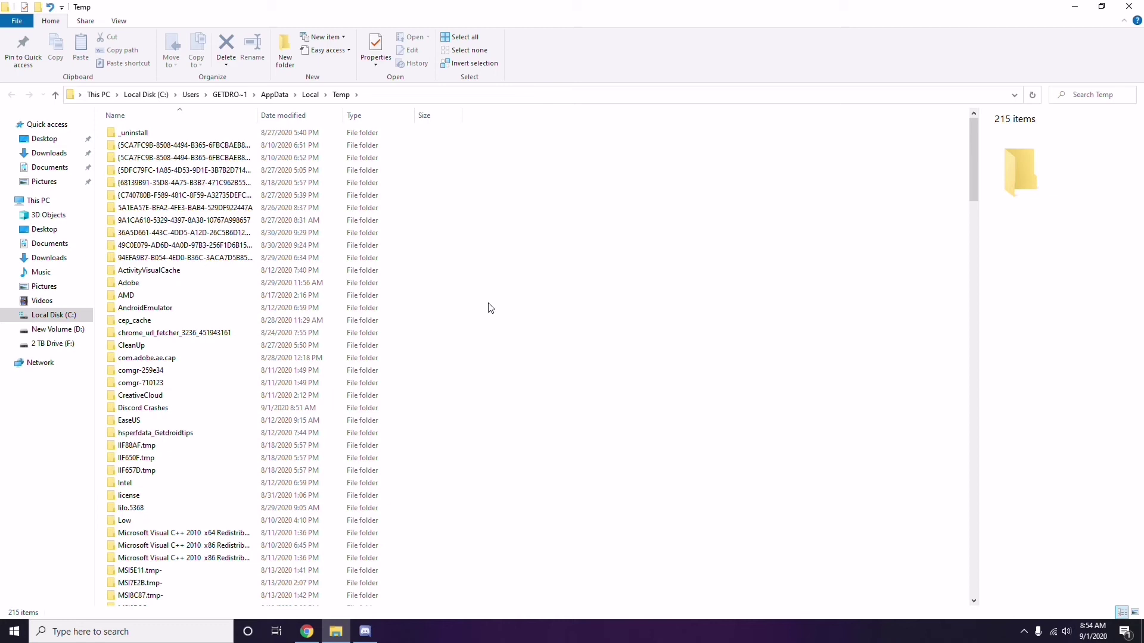
# - Select all items in the Temp folder, clear the selection and close the folder, refreshing the desktop
pyautogui.hotkey('ctrl', 'a')
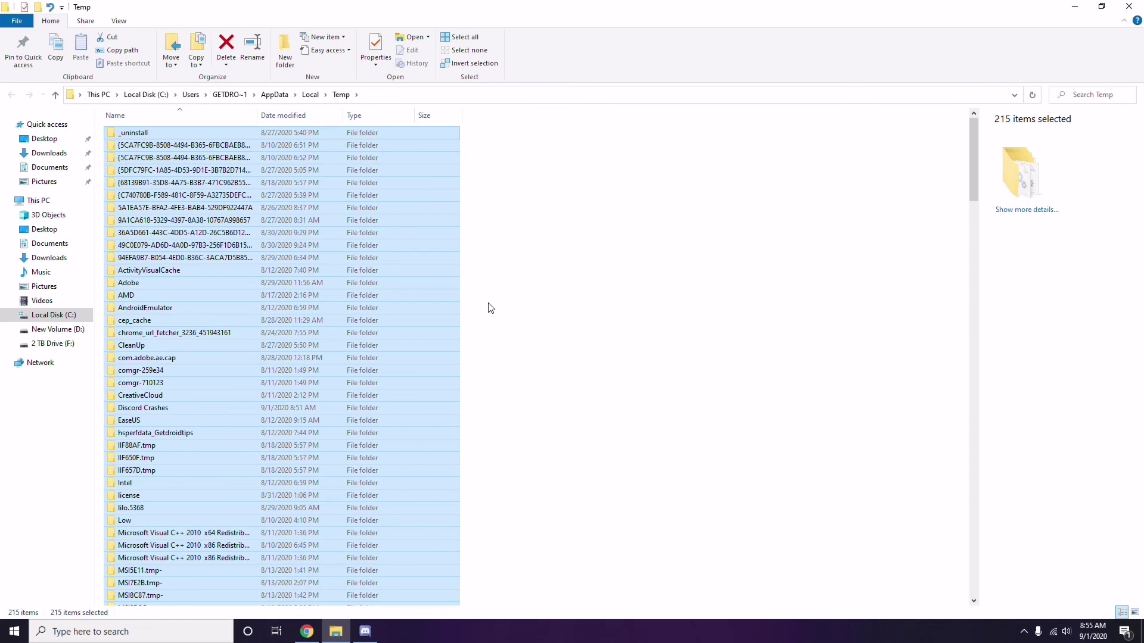
pyautogui.click(551, 304)
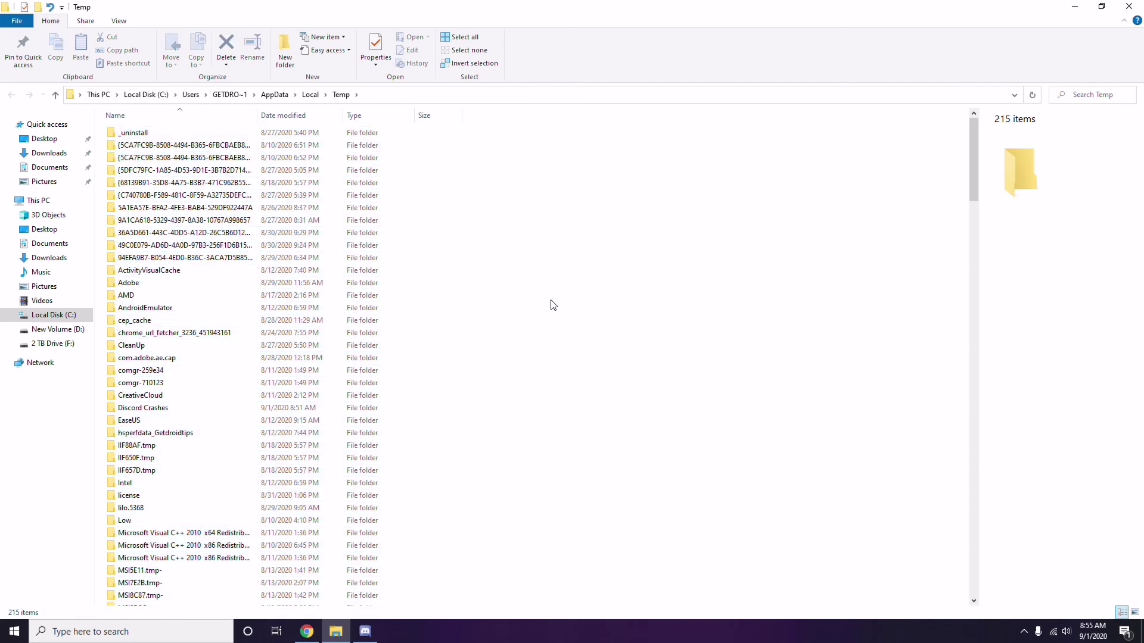
pyautogui.click(1128, 6)
pyautogui.rightClick(438, 174)
pyautogui.click(474, 231)
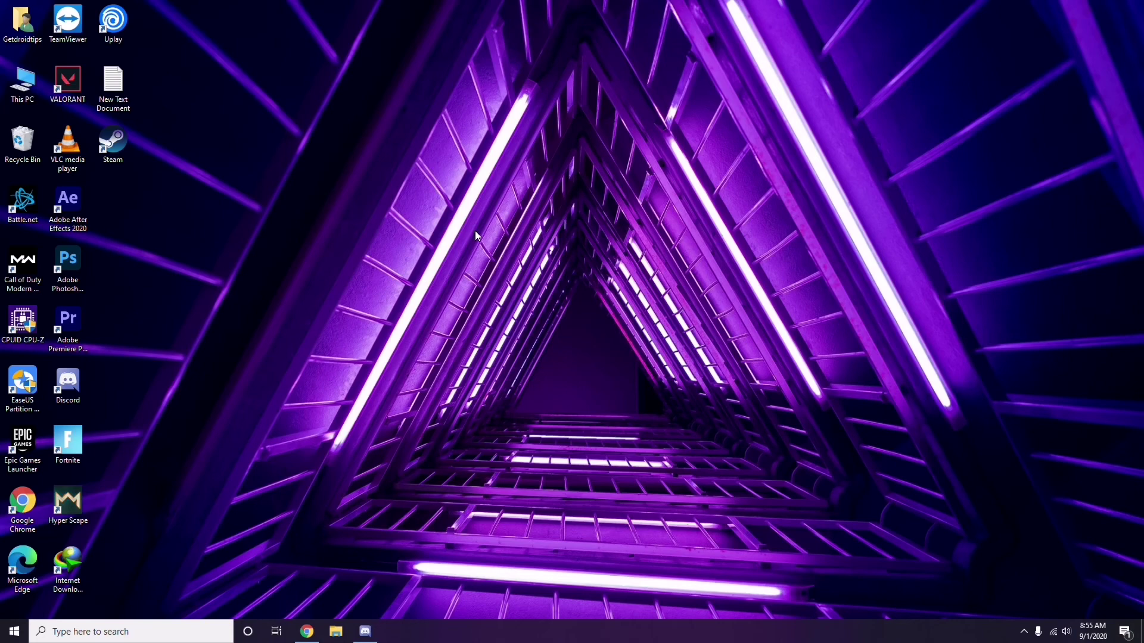
# - Switch to AMD Radeon Software, check the current driver version and available update, and close it
pyautogui.click(1023, 632)
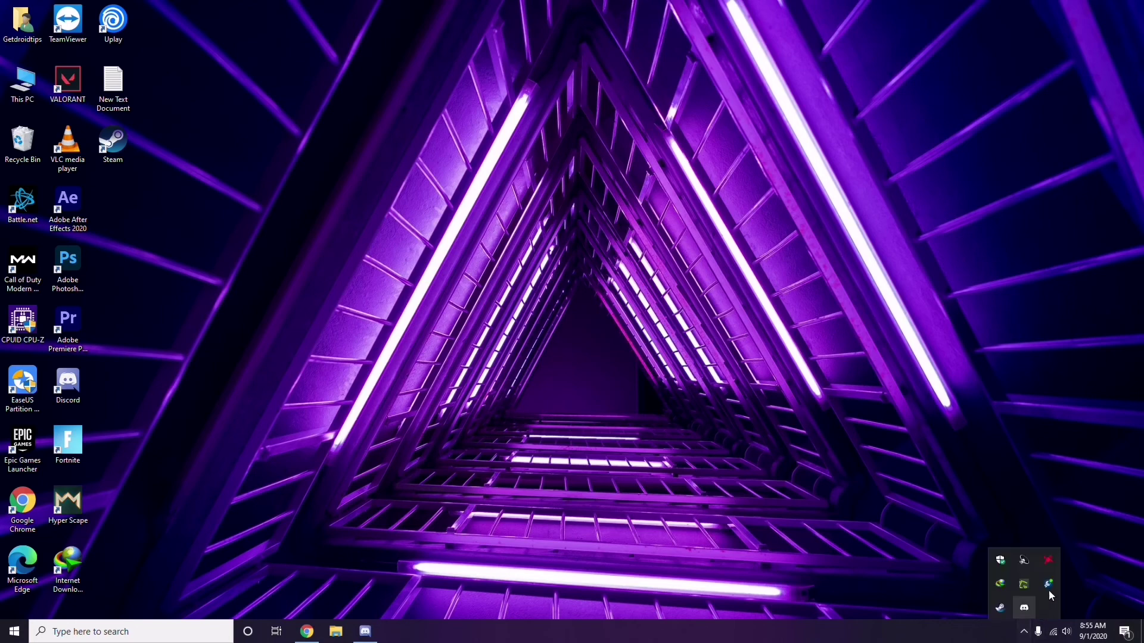
pyautogui.click(1047, 557)
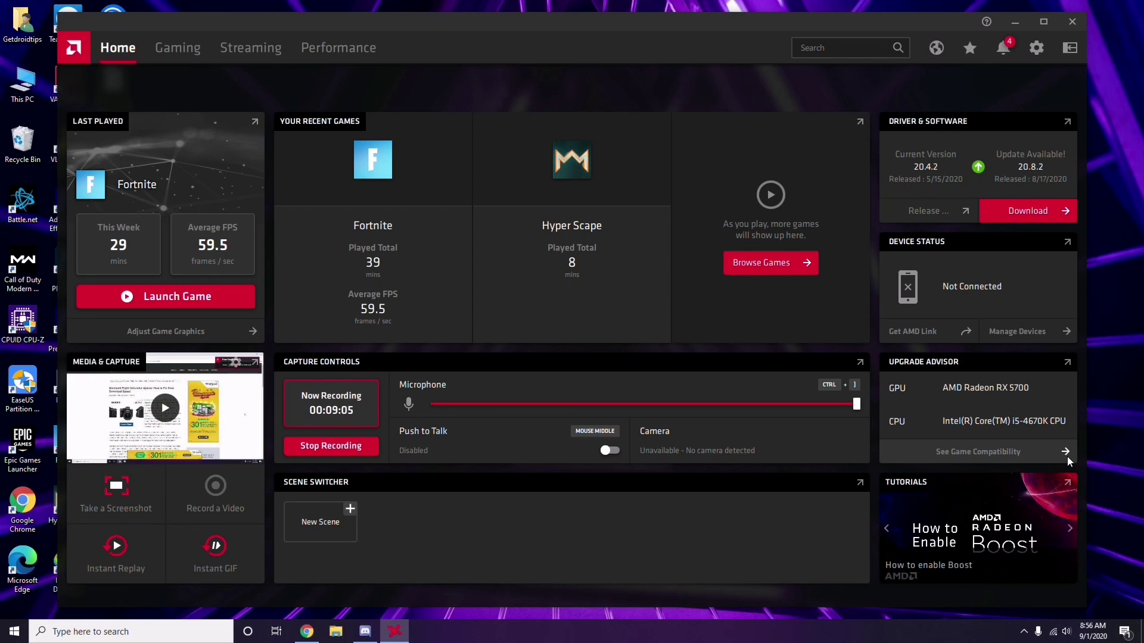
pyautogui.click(1074, 24)
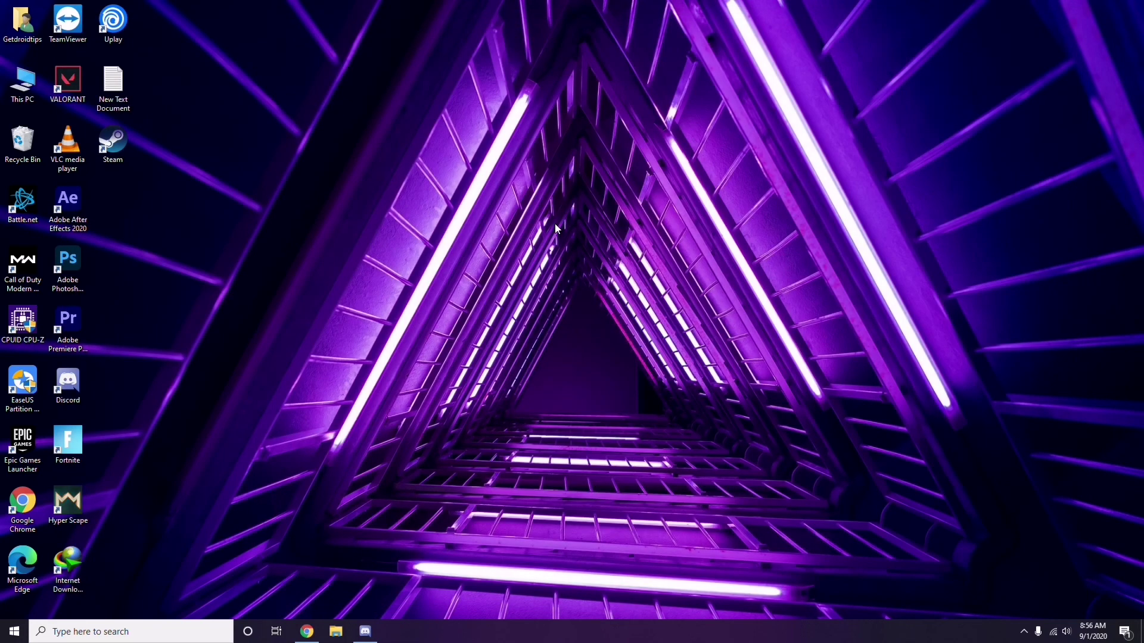
pyautogui.click(15, 631)
pyautogui.click(516, 444)
pyautogui.rightClick(316, 274)
pyautogui.click(350, 326)
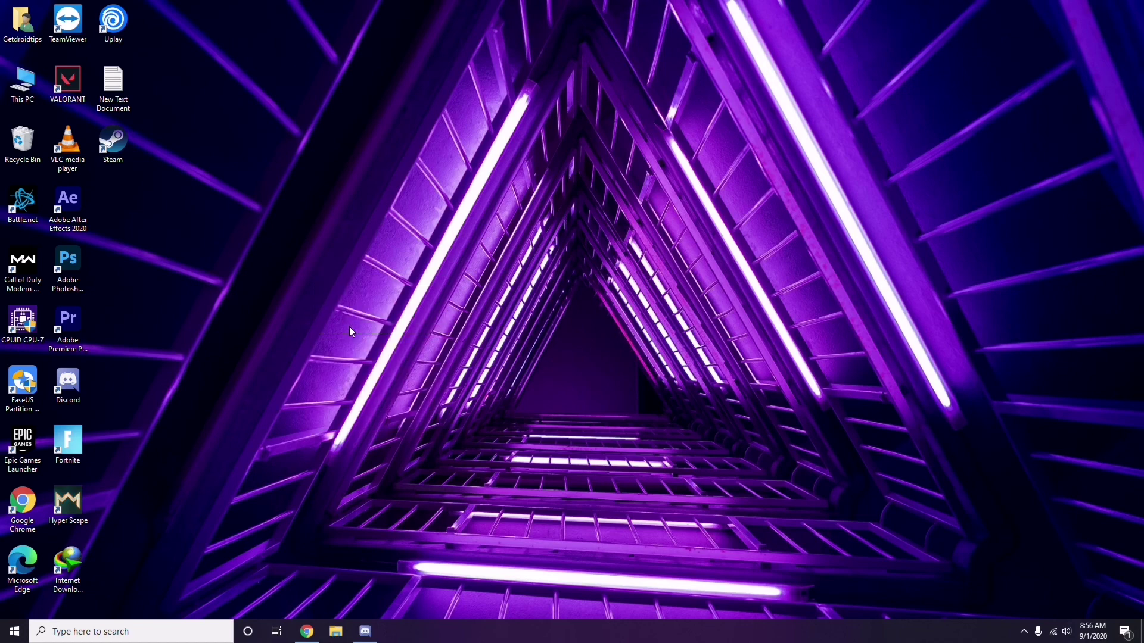